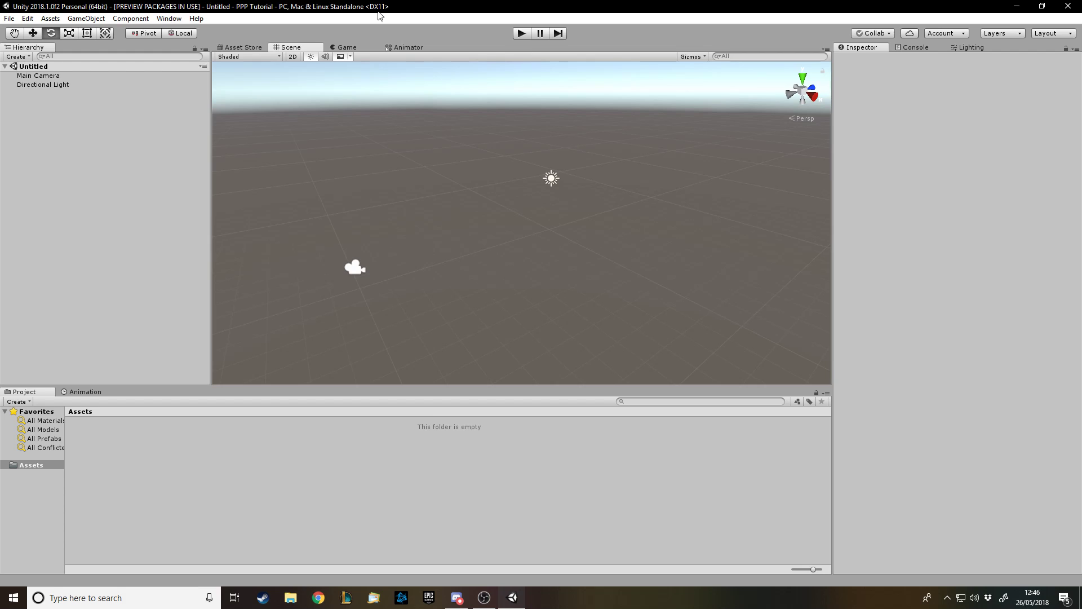
Step: Review the Postprocessing and Lightweight Render Pipeline packages in the Package Manager
{"action": "left_click", "coordinate": [169, 18]}
{"action": "left_click", "coordinate": [213, 93]}
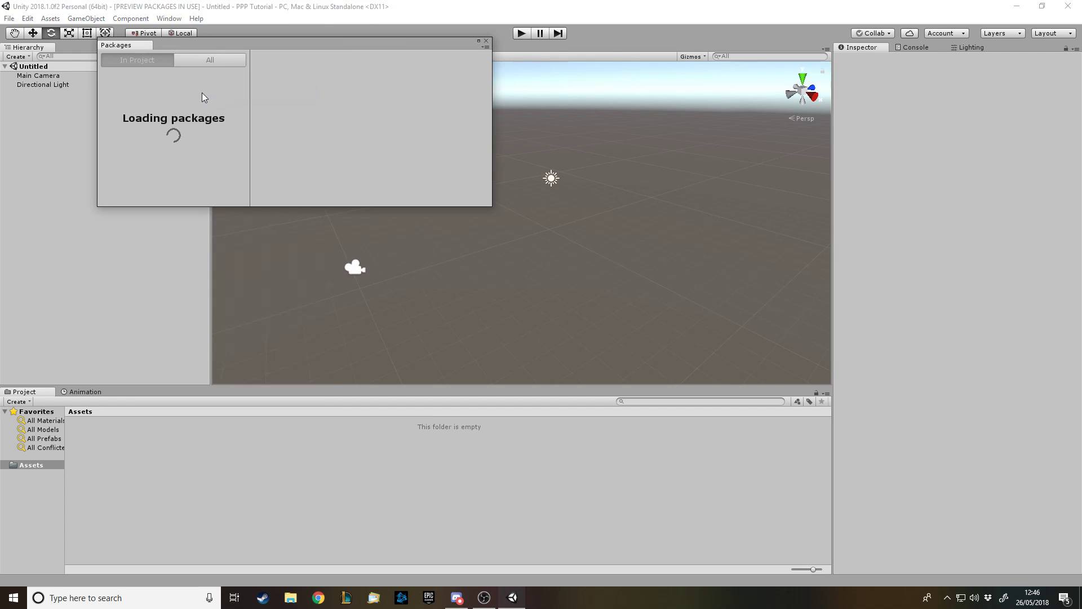
{"action": "left_click", "coordinate": [178, 61]}
{"action": "scroll", "coordinate": [128, 186], "scroll_direction": "down", "scroll_amount": 3}
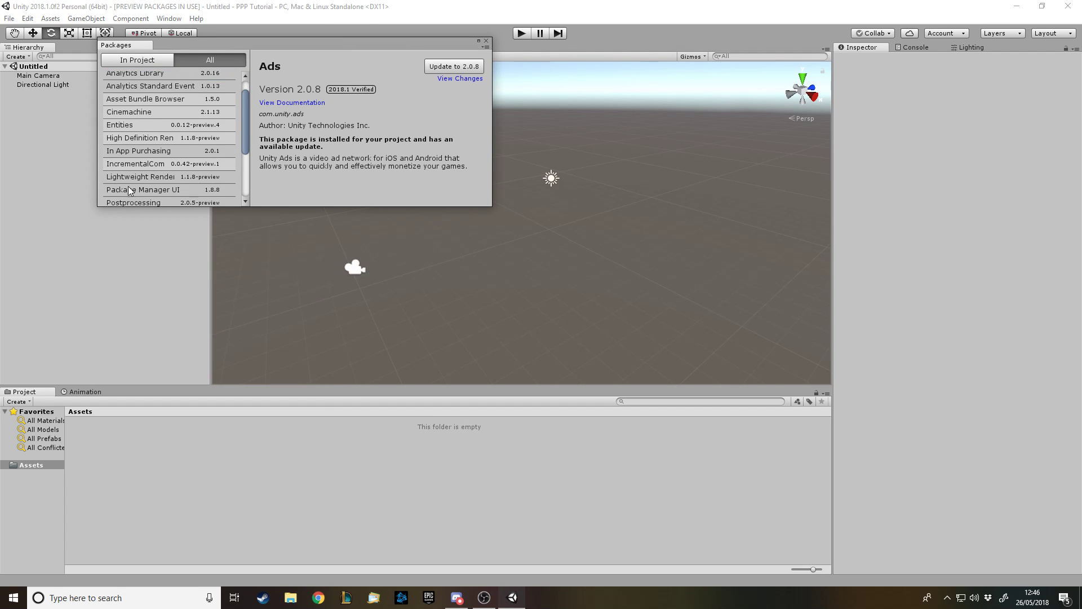
{"action": "left_click", "coordinate": [144, 174]}
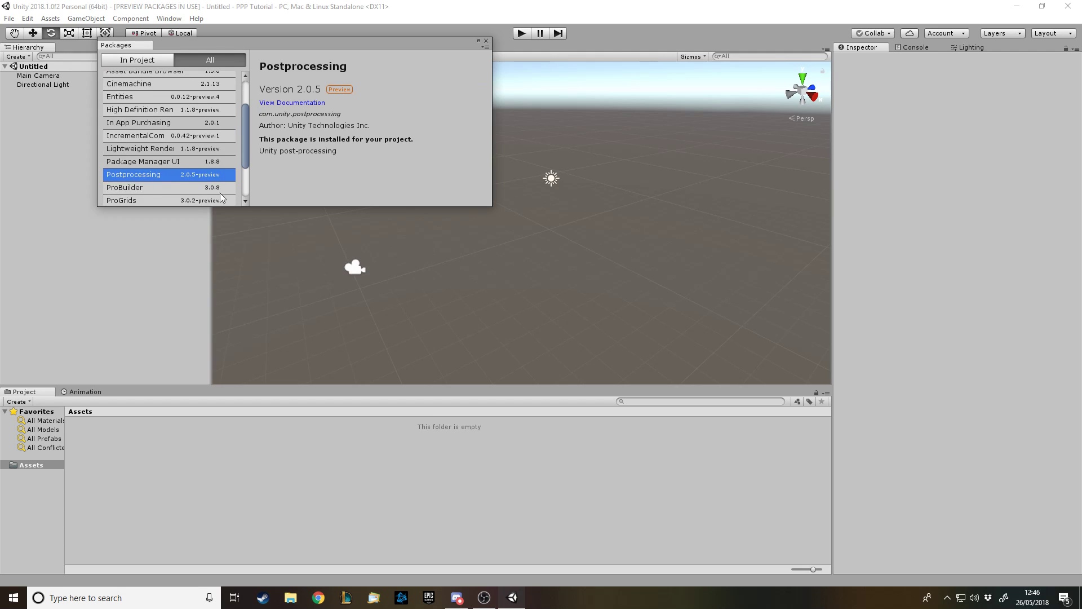
{"action": "left_click", "coordinate": [175, 150]}
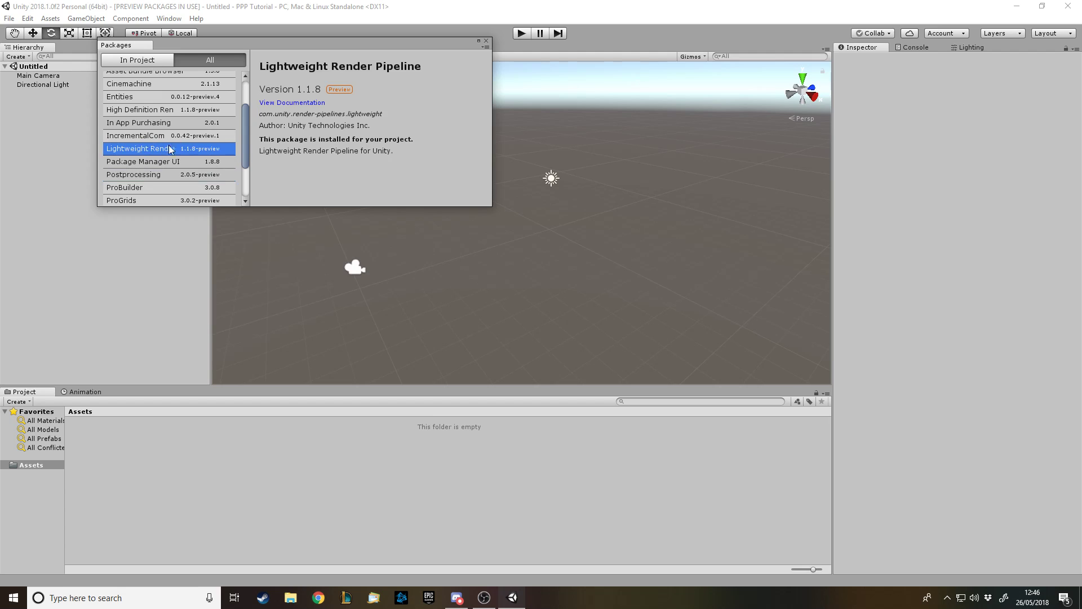
{"action": "left_click", "coordinate": [158, 61]}
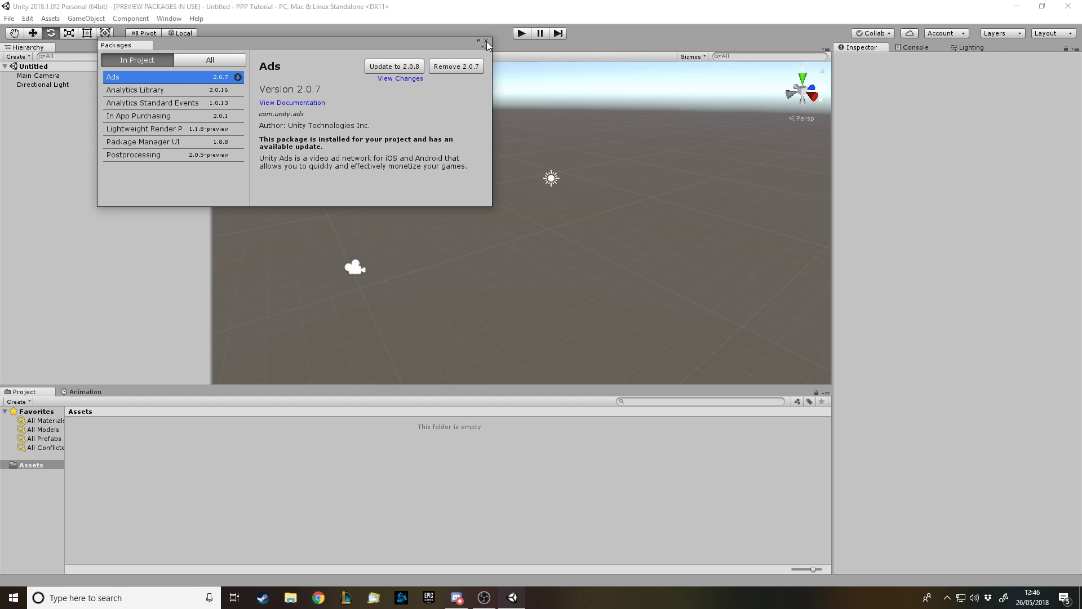
{"action": "left_click", "coordinate": [486, 42]}
Step: Select the Main Camera and try an Add Component search for 'bra', then cancel it
{"action": "left_click_drag", "start_coordinate": [514, 140], "coordinate": [506, 154], "text": "alt"}
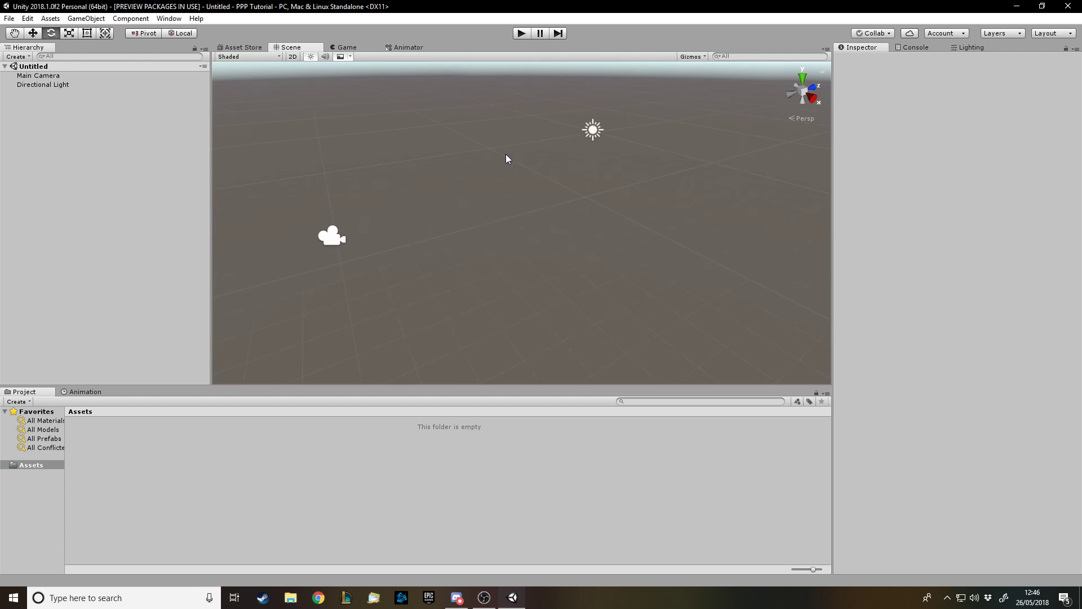
{"action": "left_click", "coordinate": [330, 236]}
{"action": "left_click", "coordinate": [977, 349]}
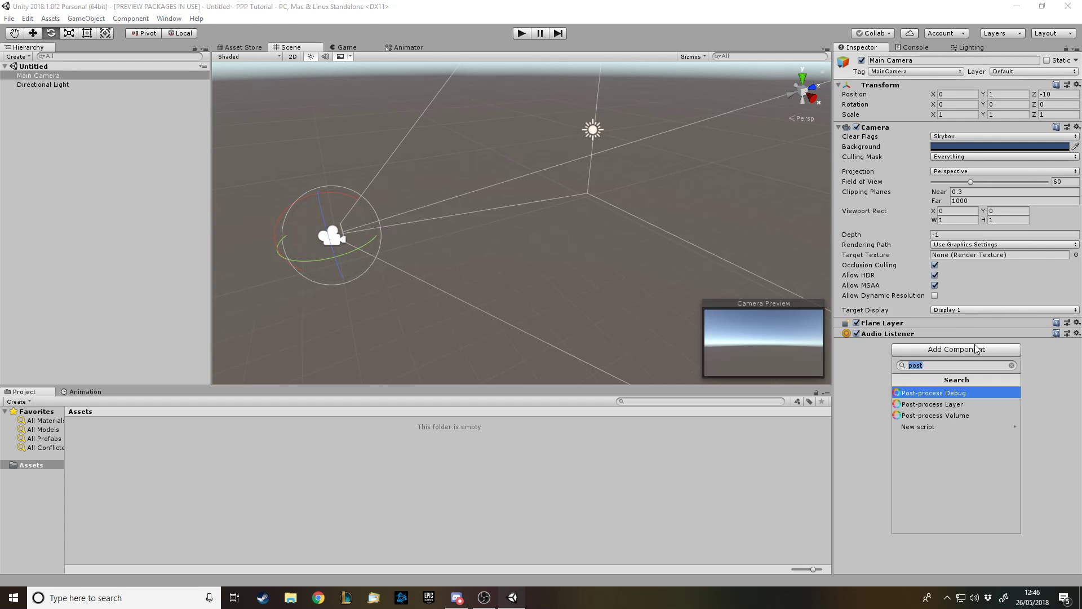
{"action": "type", "text": "brai"}
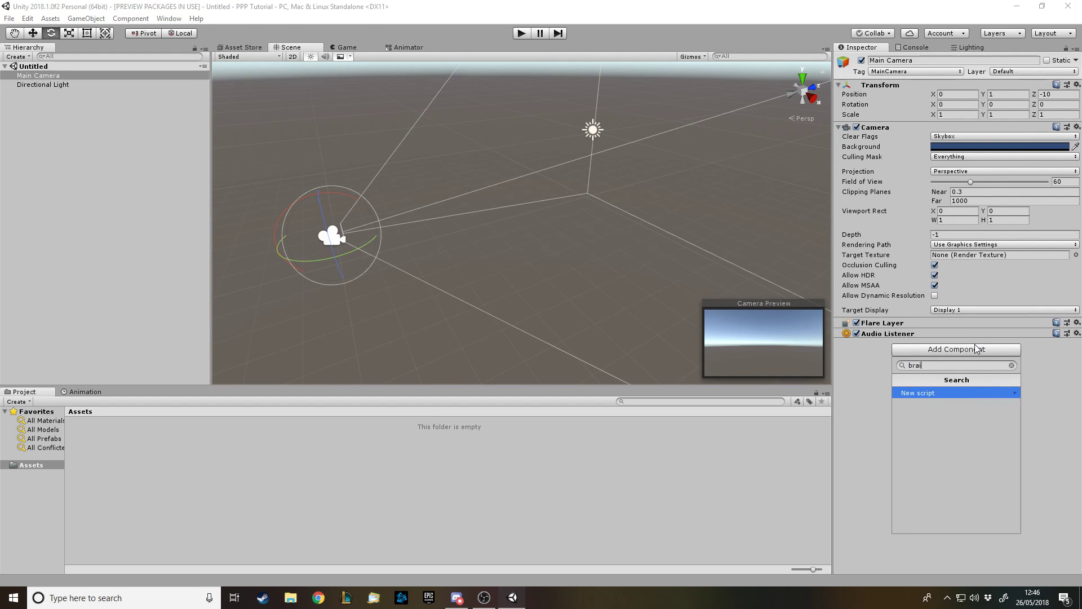
{"action": "key", "text": "BackSpace"}
{"action": "key", "text": "BackSpace"}
{"action": "key", "text": "BackSpace"}
{"action": "key", "text": "BackSpace"}
{"action": "left_click", "coordinate": [828, 449]}
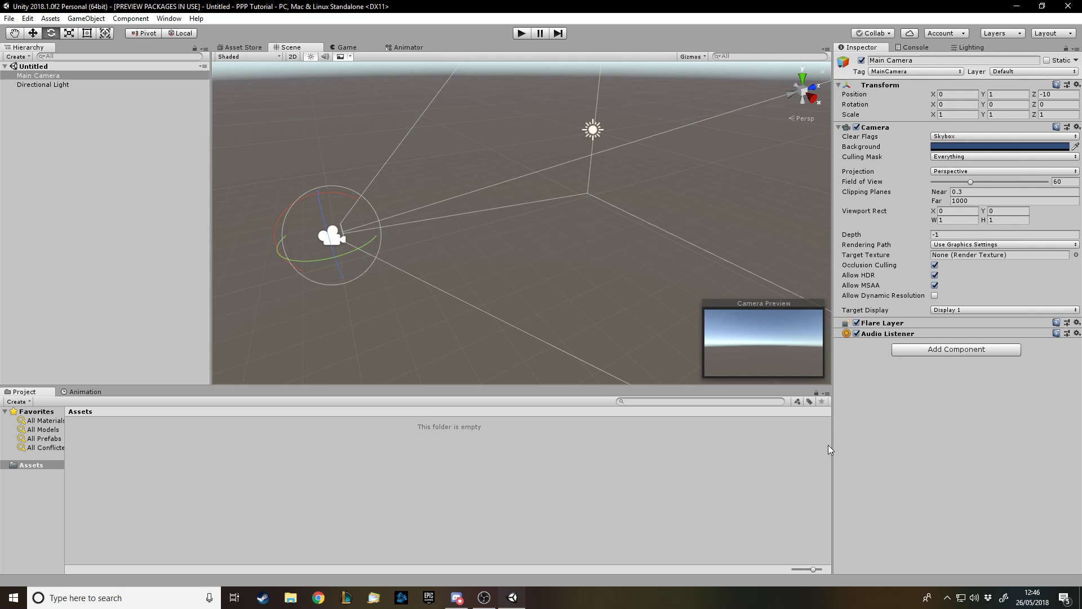
Step: Orbit the view around the camera and reselect the Main Camera
{"action": "left_click_drag", "start_coordinate": [492, 307], "coordinate": [527, 256], "text": "alt"}
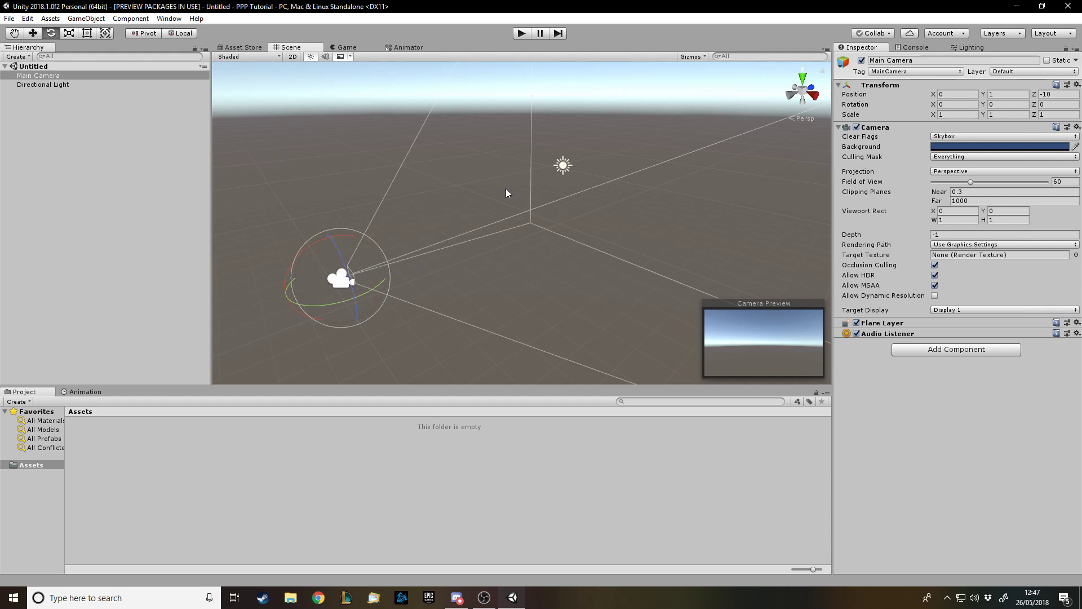
{"action": "left_click_drag", "start_coordinate": [491, 219], "coordinate": [500, 309], "text": "alt"}
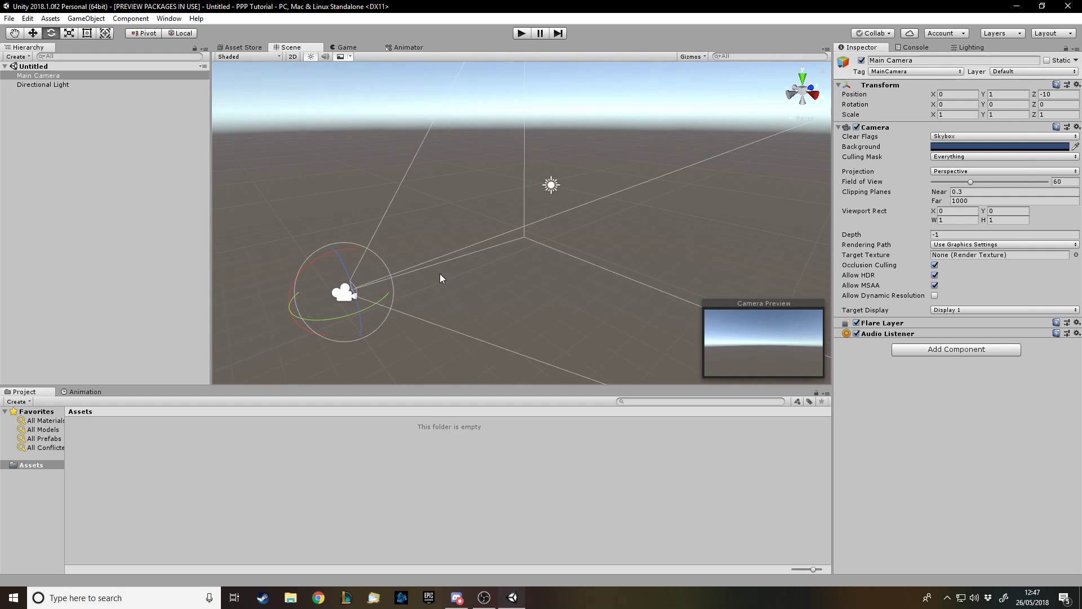
{"action": "left_click", "coordinate": [73, 107]}
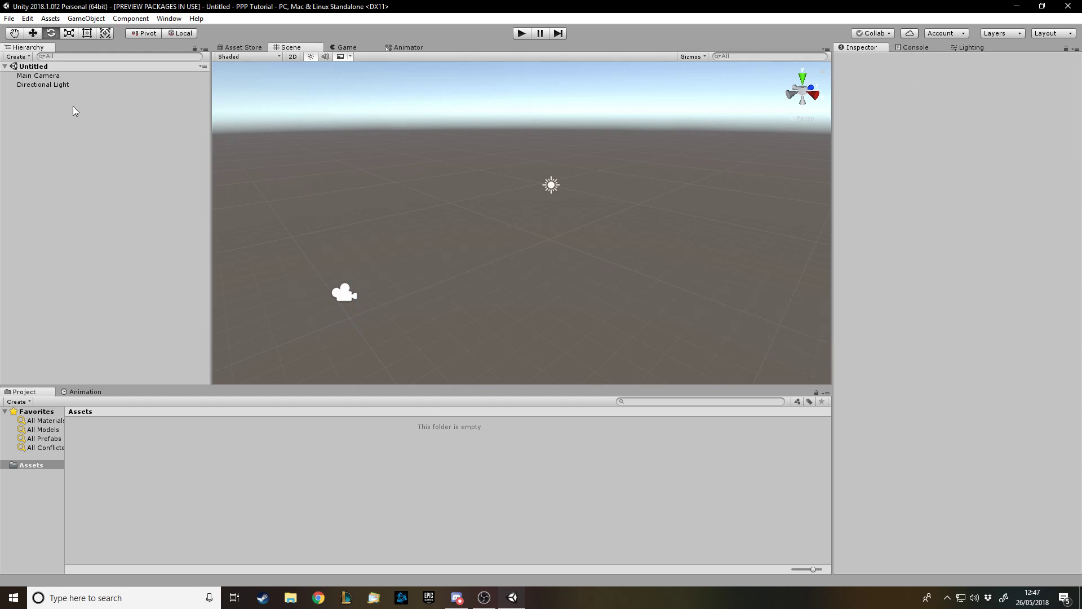
{"action": "left_click", "coordinate": [62, 73]}
Step: Add a Post-process Layer component to the Main Camera by searching 'post'
{"action": "left_click", "coordinate": [979, 352]}
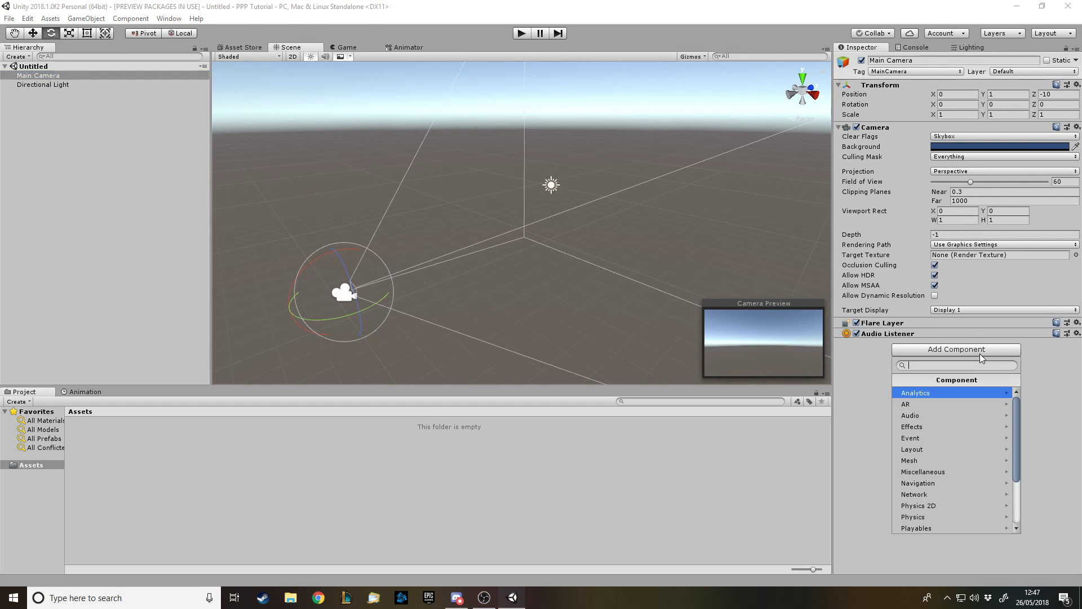
{"action": "type", "text": "post"}
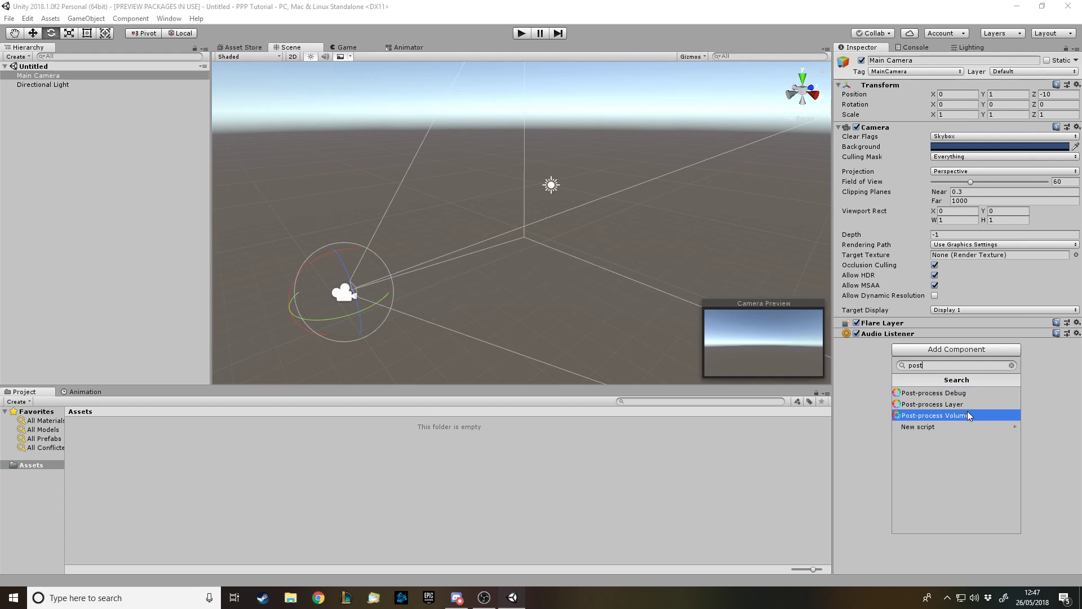
{"action": "left_click", "coordinate": [967, 404]}
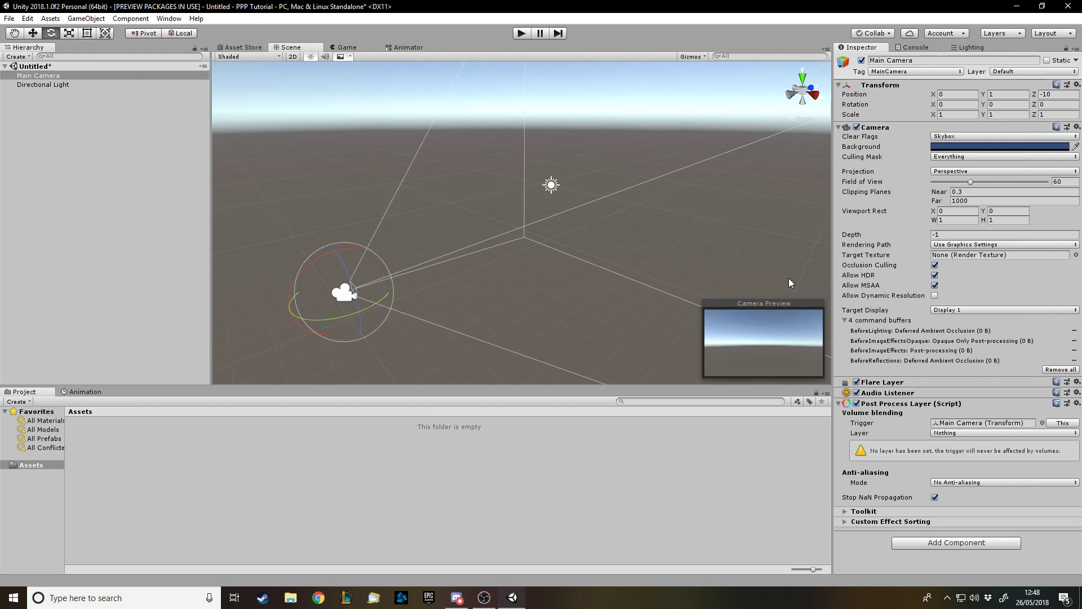
Step: Set the Post Process Layer's Layer to PostProcessing and keep Anti-aliasing at No Anti-aliasing
{"action": "left_click", "coordinate": [940, 434]}
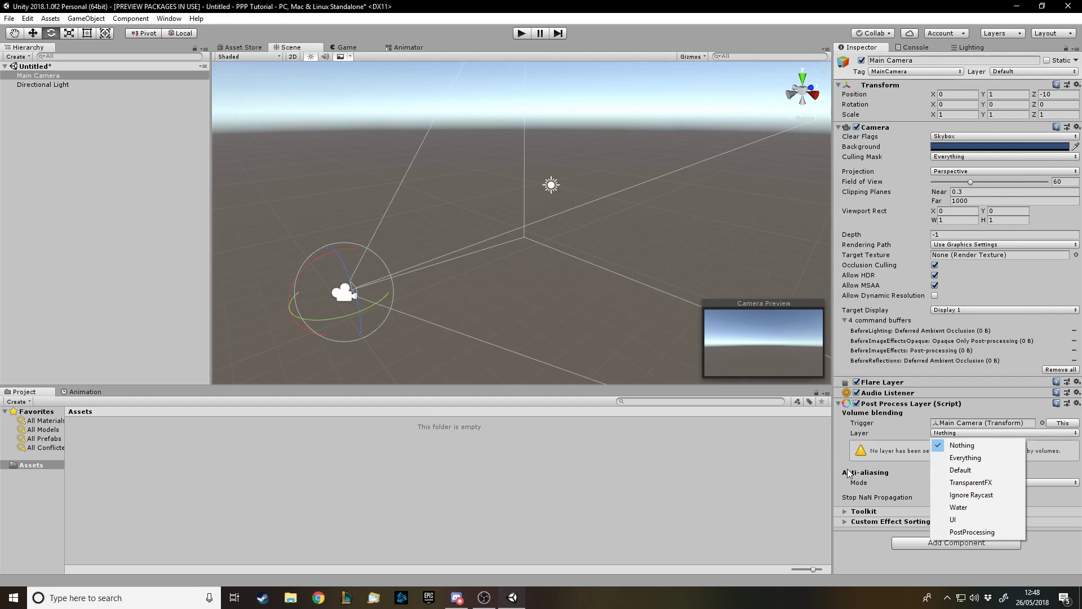
{"action": "left_click", "coordinate": [977, 539]}
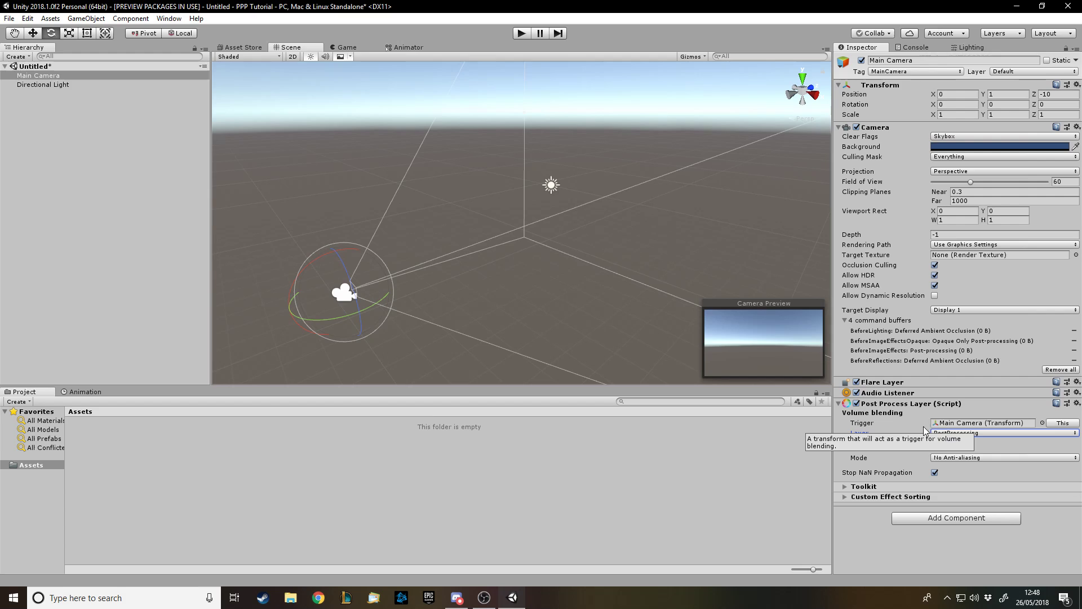
{"action": "left_click", "coordinate": [969, 458]}
{"action": "left_click", "coordinate": [983, 555]}
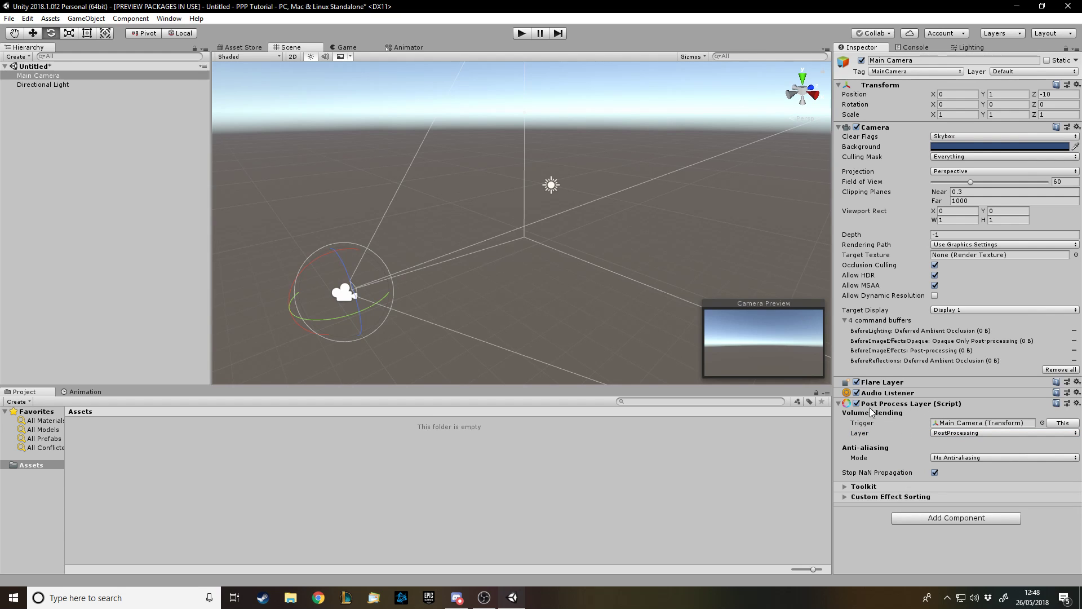
{"action": "right_click_drag", "start_coordinate": [449, 165], "coordinate": [468, 198]}
{"action": "left_click", "coordinate": [80, 109]}
Step: Add a 3D Cube to the scene and set its position to 0, 0, 0
{"action": "right_click", "coordinate": [76, 128]}
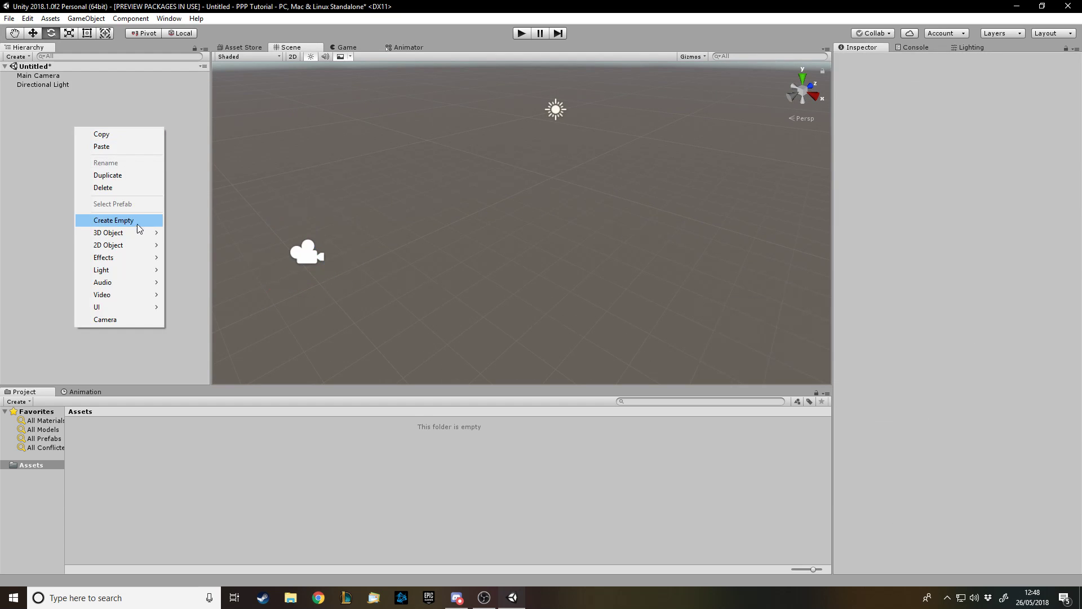
{"action": "left_click", "coordinate": [172, 234]}
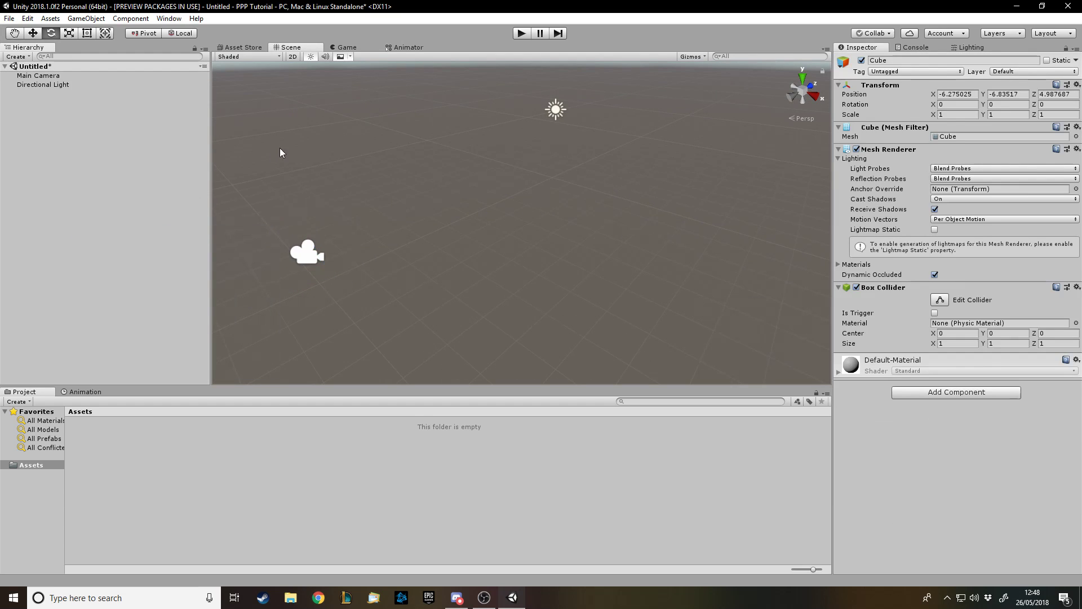
{"action": "double_click", "coordinate": [118, 97]}
{"action": "left_click", "coordinate": [956, 94]}
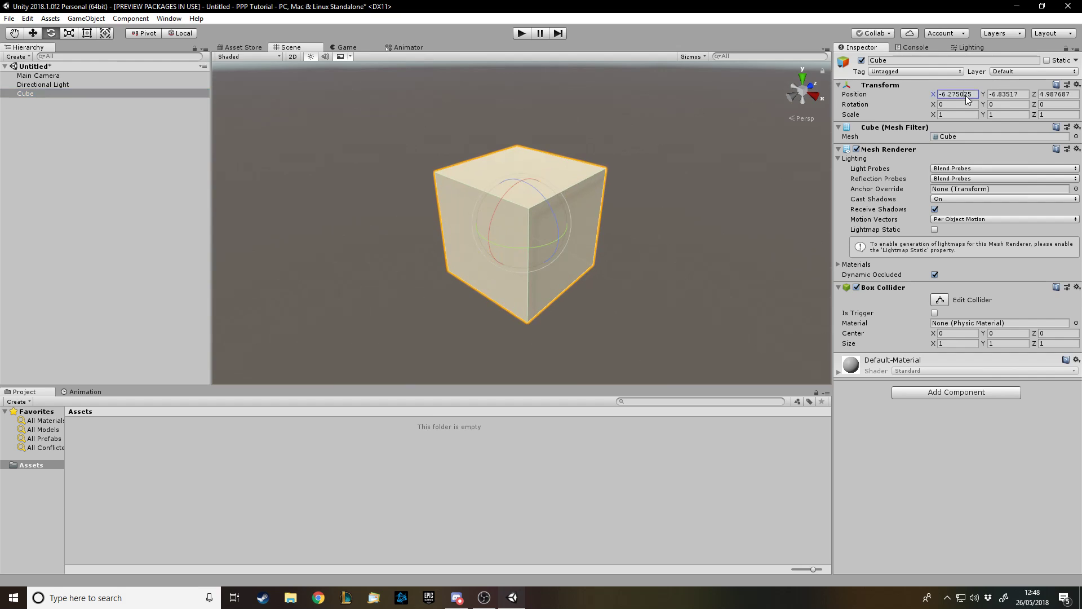
{"action": "type", "text": "0"}
{"action": "key", "text": "Tab"}
{"action": "type", "text": "0"}
{"action": "key", "text": "Tab"}
{"action": "type", "text": "0"}
Step: Frame the cube and preview the scene through the game camera
{"action": "double_click", "coordinate": [43, 93]}
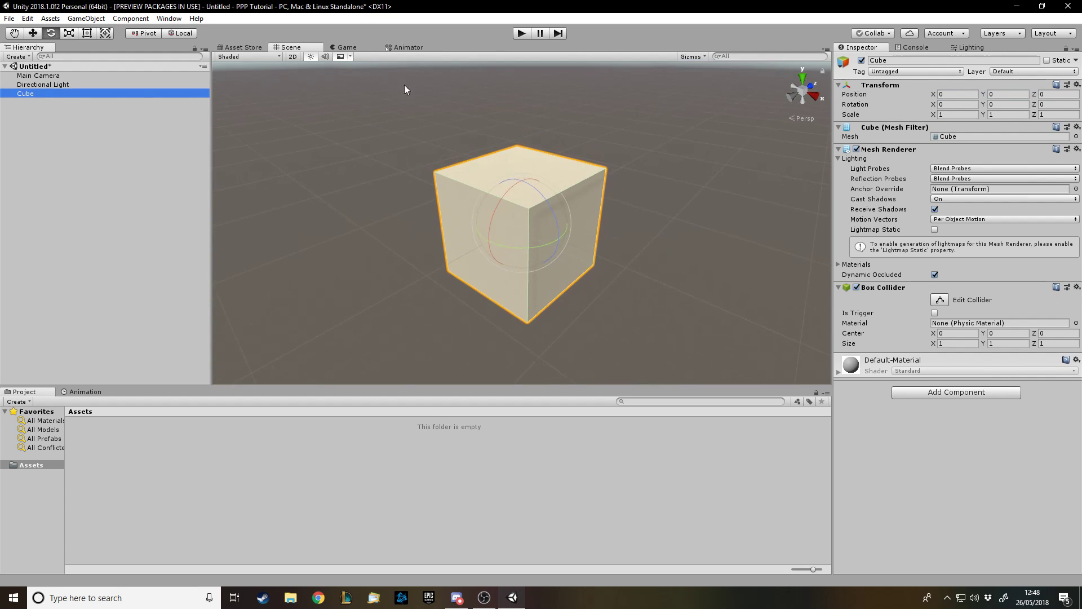
{"action": "left_click", "coordinate": [342, 48]}
{"action": "left_click", "coordinate": [303, 47]}
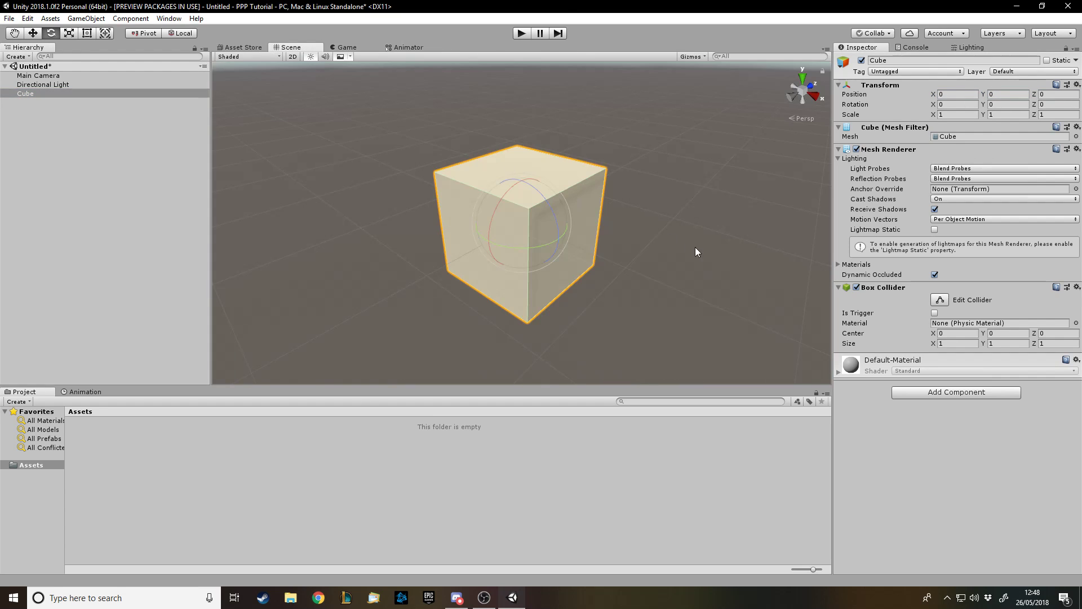
{"action": "right_click_drag", "start_coordinate": [694, 246], "coordinate": [511, 224]}
{"action": "scroll", "coordinate": [512, 223], "scroll_direction": "down", "scroll_amount": 5}
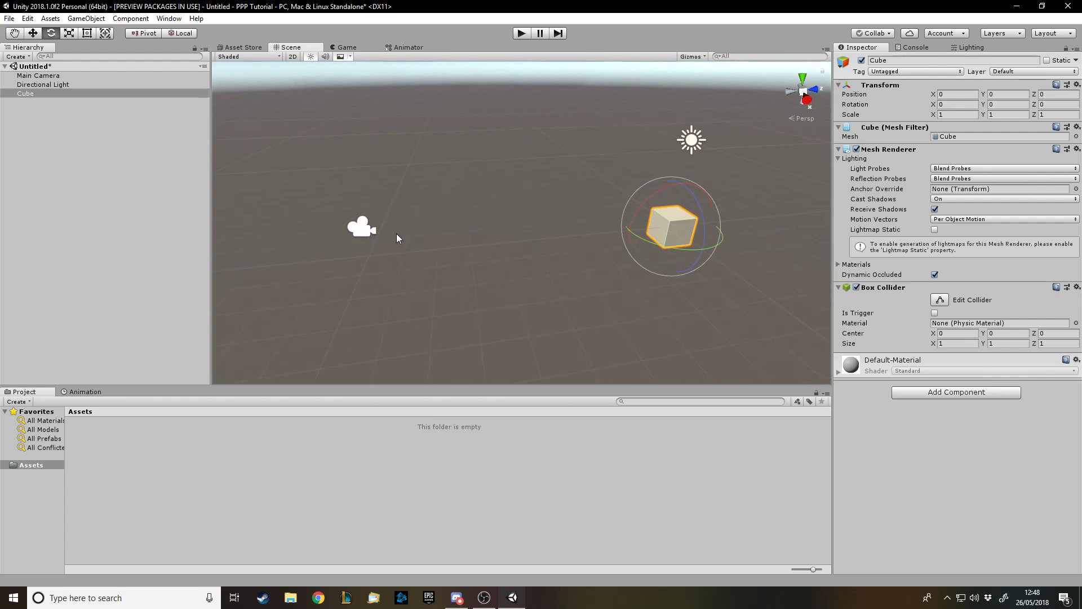
{"action": "left_click", "coordinate": [370, 232]}
Step: Refocus on the cube and tilt the view to look down at it
{"action": "right_click_drag", "start_coordinate": [491, 249], "coordinate": [586, 235]}
{"action": "left_click", "coordinate": [591, 221]}
{"action": "key", "text": "f"}
{"action": "right_click_drag", "start_coordinate": [709, 260], "coordinate": [631, 244]}
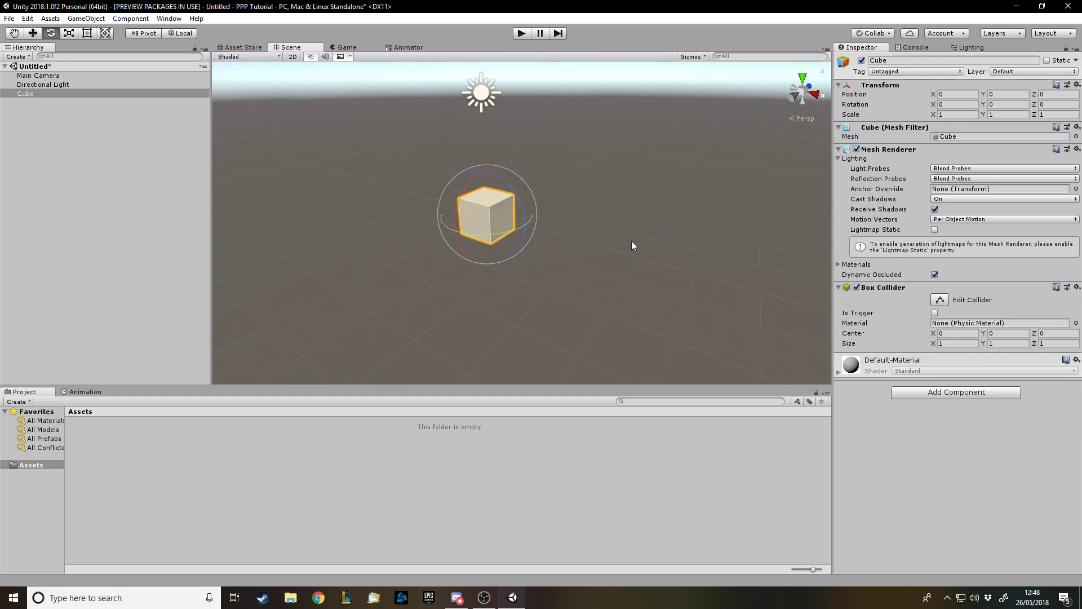
{"action": "right_click_drag", "start_coordinate": [407, 317], "coordinate": [401, 321]}
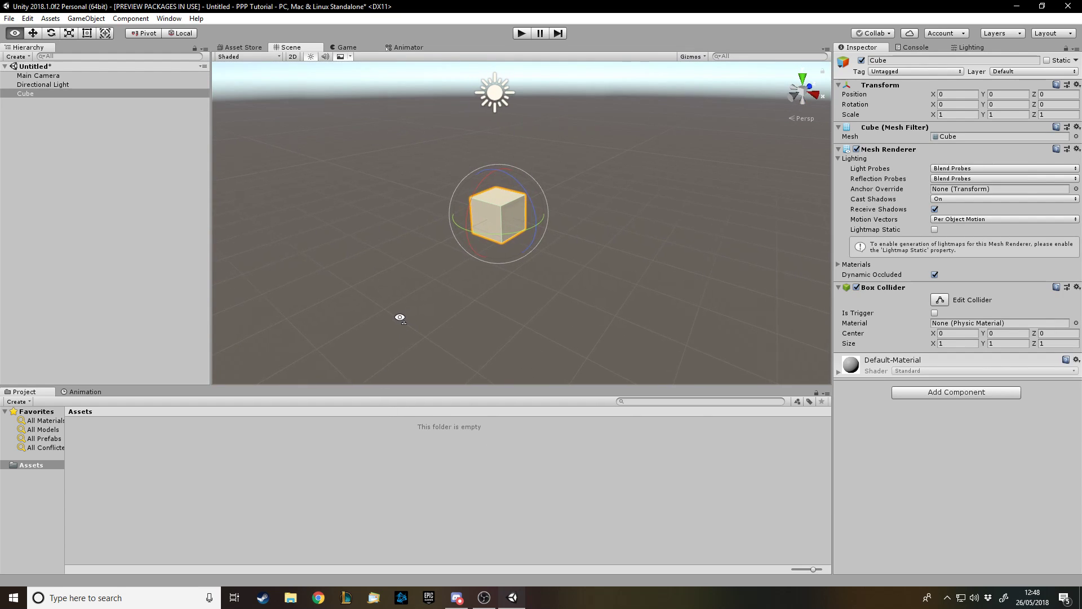
{"action": "left_click", "coordinate": [111, 381]}
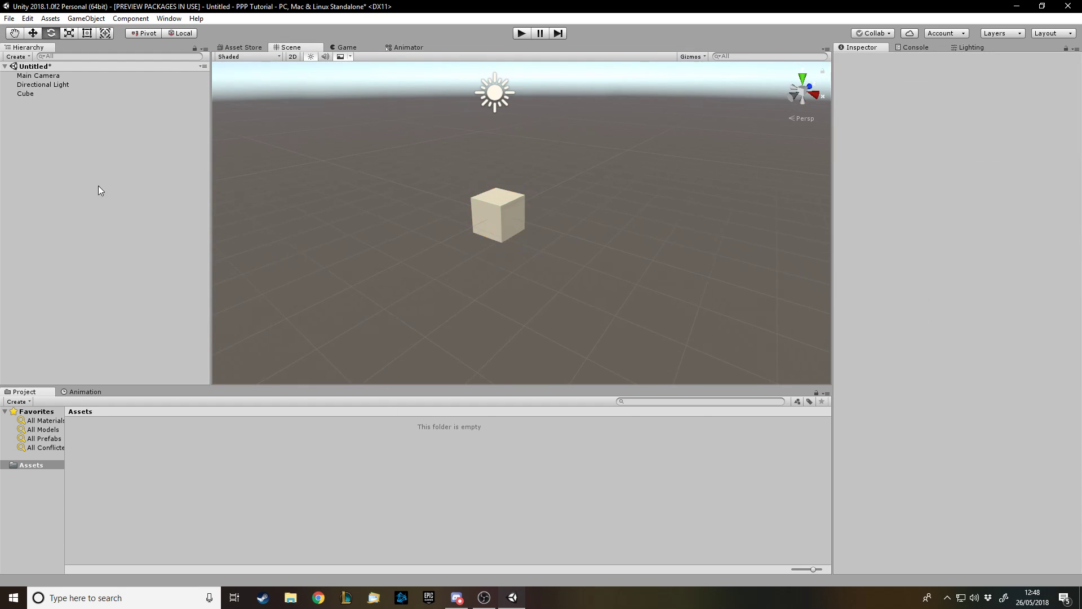
{"action": "right_click_drag", "start_coordinate": [349, 259], "coordinate": [377, 282]}
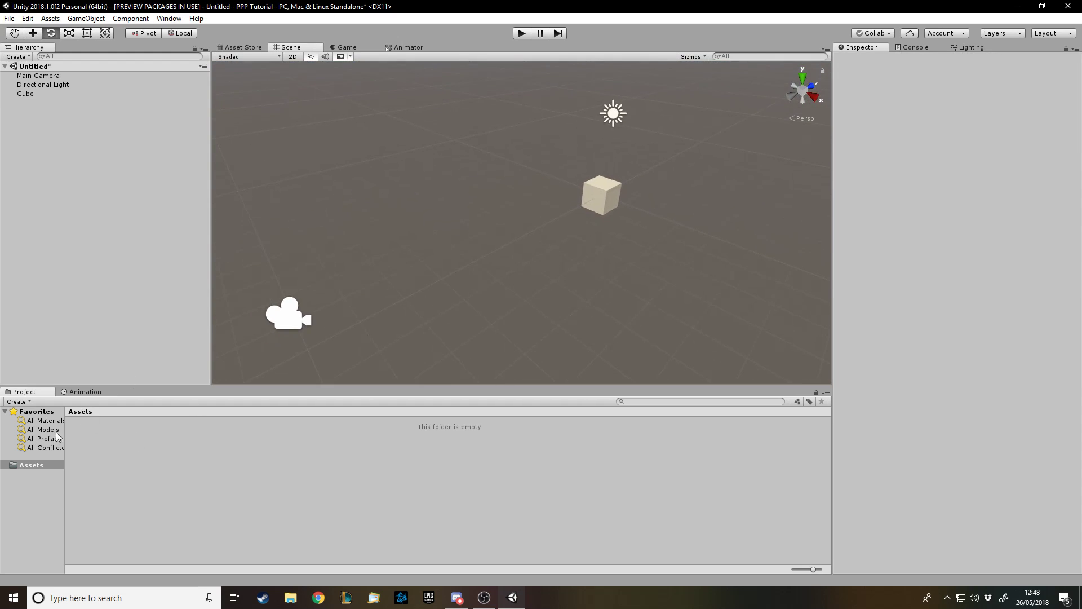
Step: Create a Lightweight Pipeline Asset named LightweightAsset in the Assets folder
{"action": "left_click", "coordinate": [33, 465]}
{"action": "right_click", "coordinate": [169, 459]}
{"action": "mouse_move", "coordinate": [221, 227]}
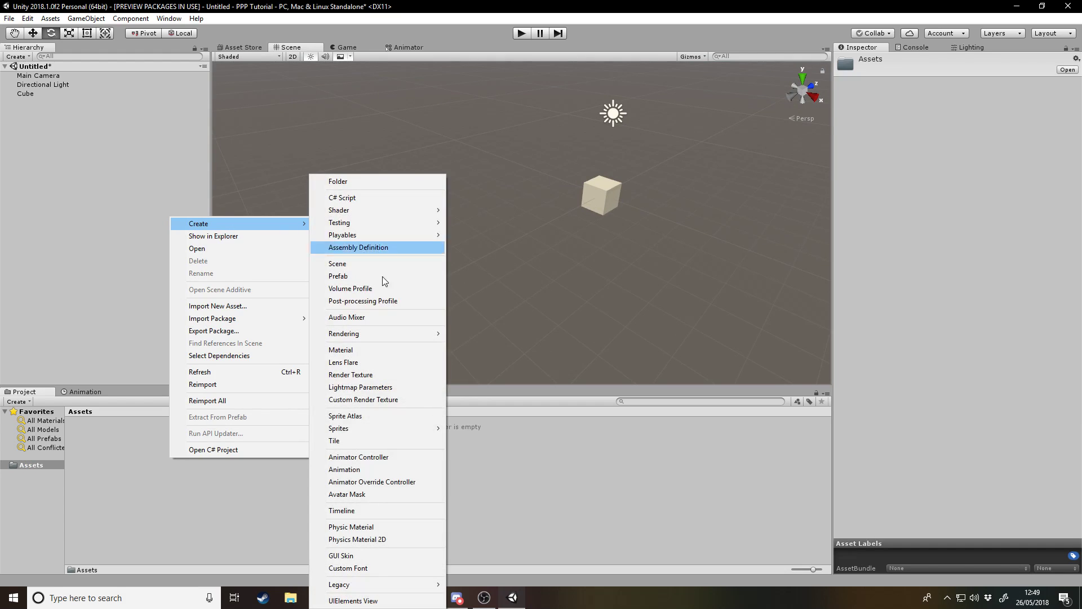
{"action": "mouse_move", "coordinate": [402, 332]}
{"action": "left_click", "coordinate": [478, 333]}
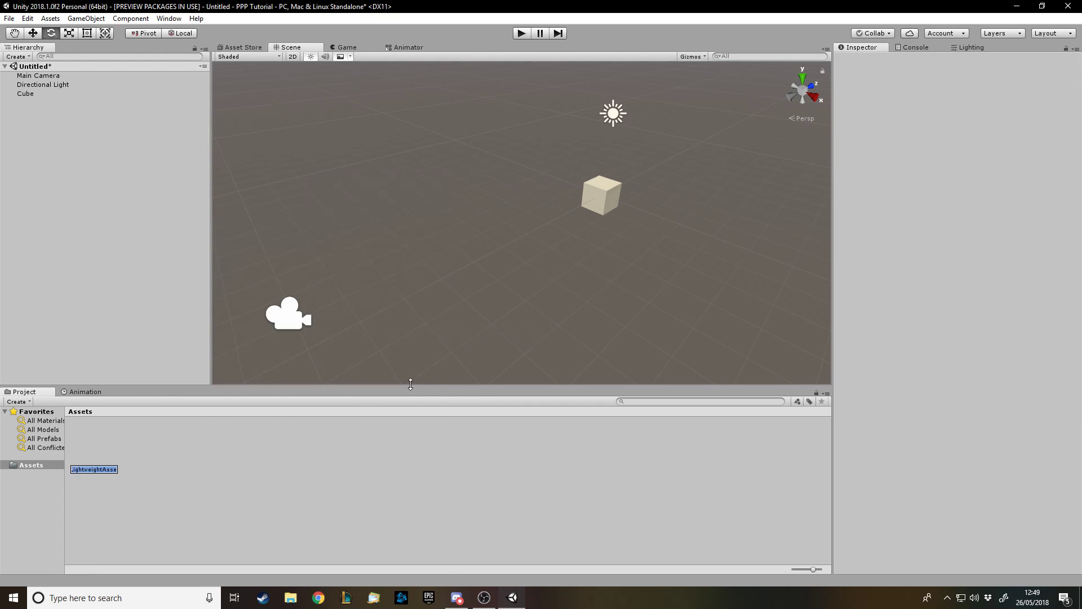
{"action": "key", "text": "Return"}
Step: Assign LightweightAsset as the Scriptable Render Pipeline in Graphics settings and check the cube's material
{"action": "left_click", "coordinate": [9, 18]}
{"action": "mouse_move", "coordinate": [28, 18]}
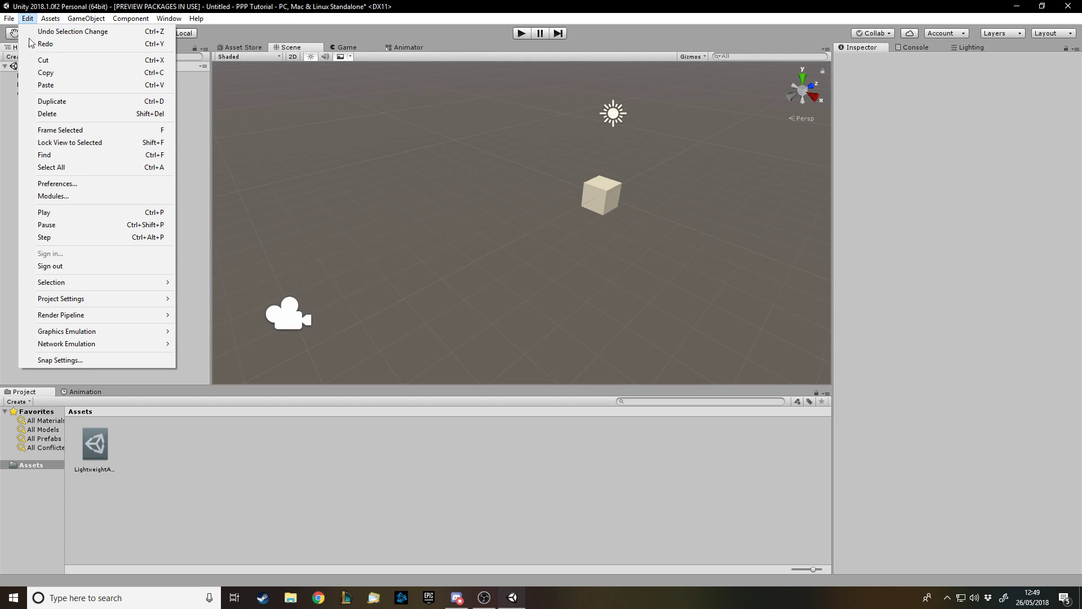
{"action": "mouse_move", "coordinate": [140, 298]}
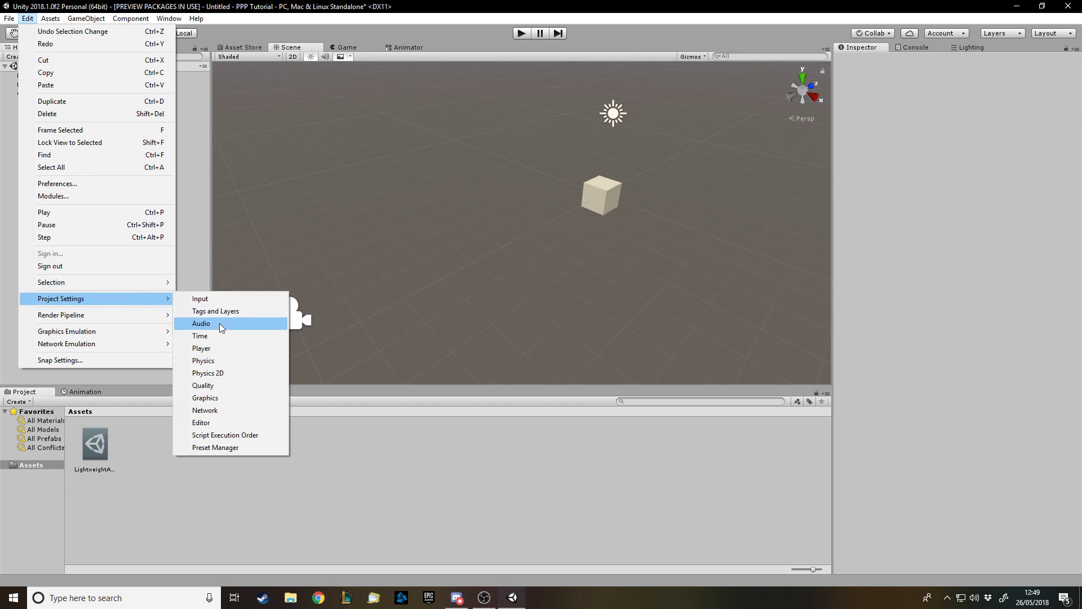
{"action": "left_click", "coordinate": [217, 386]}
{"action": "left_click", "coordinate": [26, 20]}
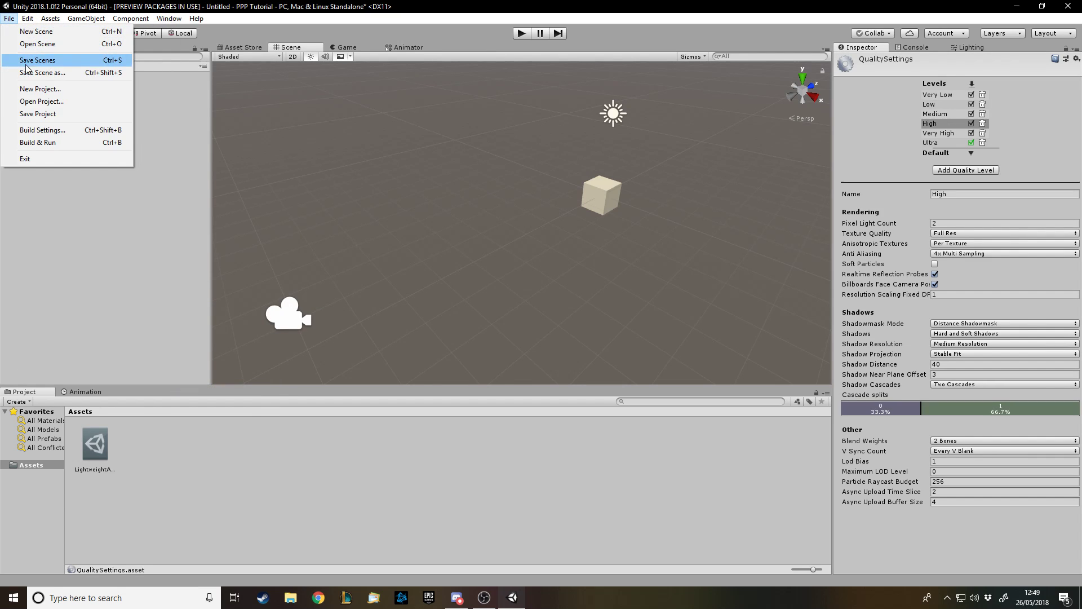
{"action": "mouse_move", "coordinate": [26, 20]}
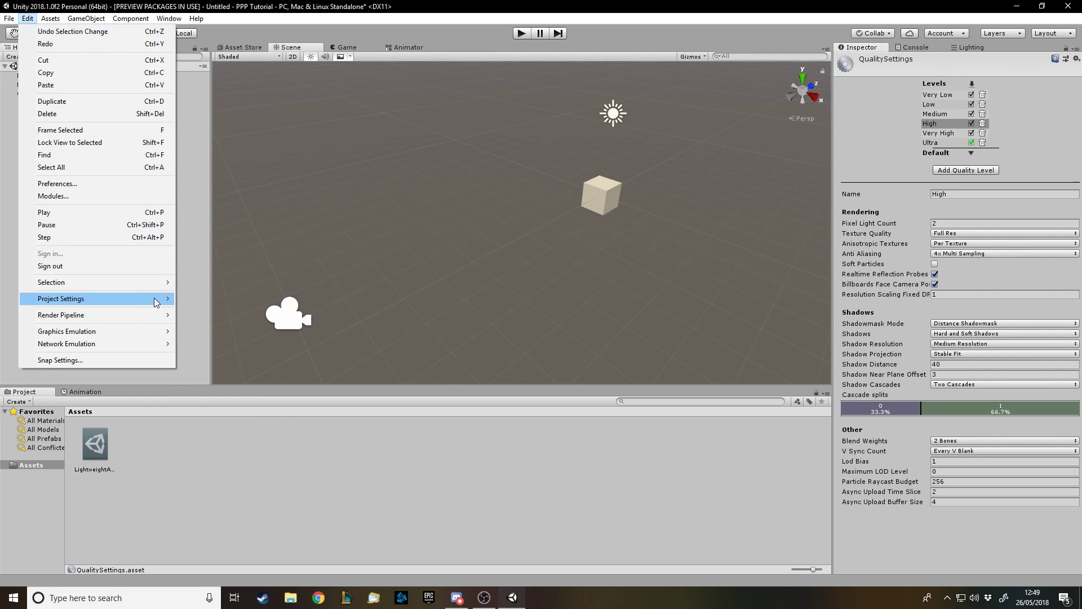
{"action": "mouse_move", "coordinate": [157, 302]}
{"action": "left_click", "coordinate": [226, 396]}
{"action": "left_click_drag", "start_coordinate": [94, 446], "coordinate": [934, 99]}
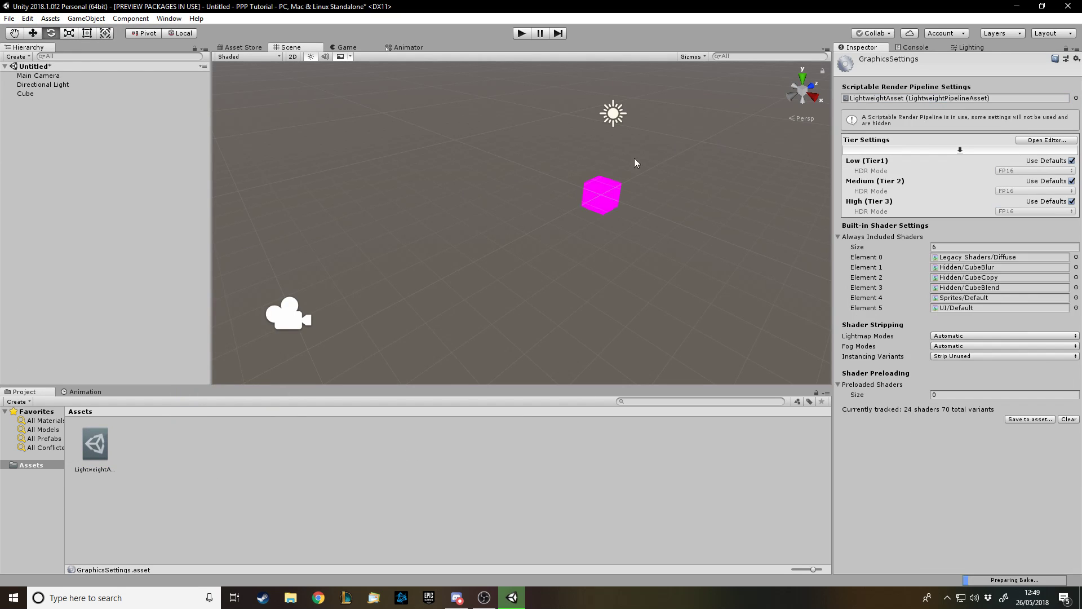
{"action": "left_click", "coordinate": [618, 194]}
{"action": "left_click", "coordinate": [227, 451]}
{"action": "left_click", "coordinate": [583, 194]}
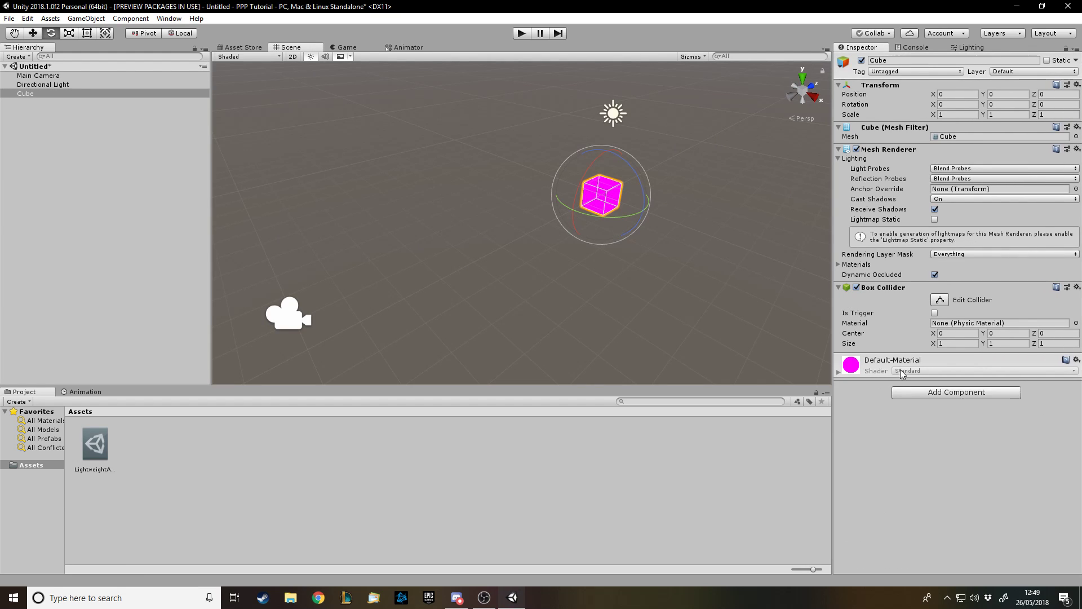
Step: Replace the magenta cube with a new Cube and set its position to 0, 0, 0
{"action": "left_click", "coordinate": [28, 93]}
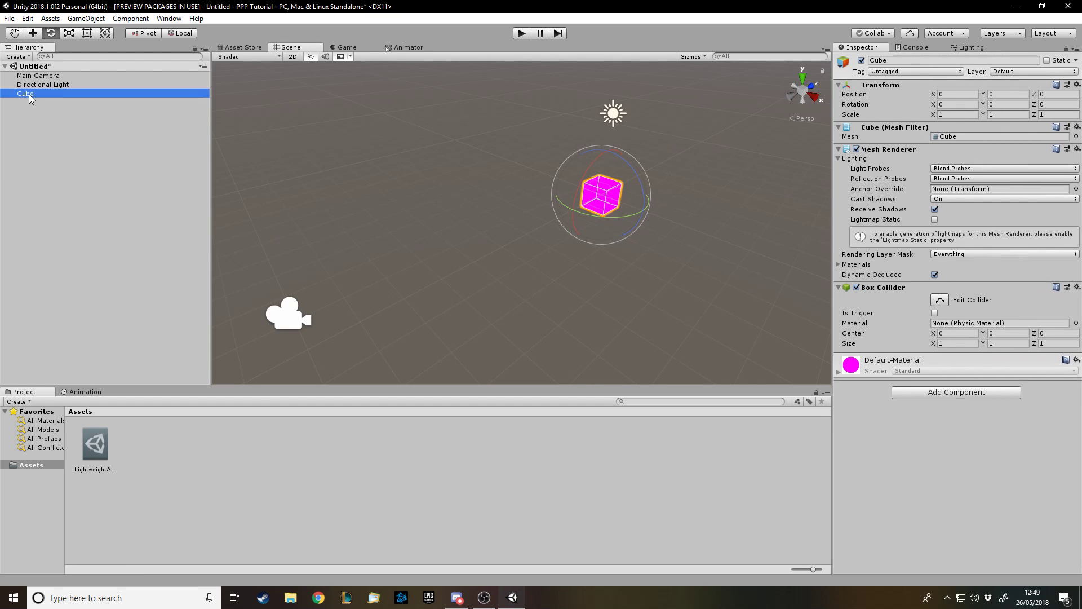
{"action": "key", "text": "Delete"}
{"action": "right_click", "coordinate": [96, 99]}
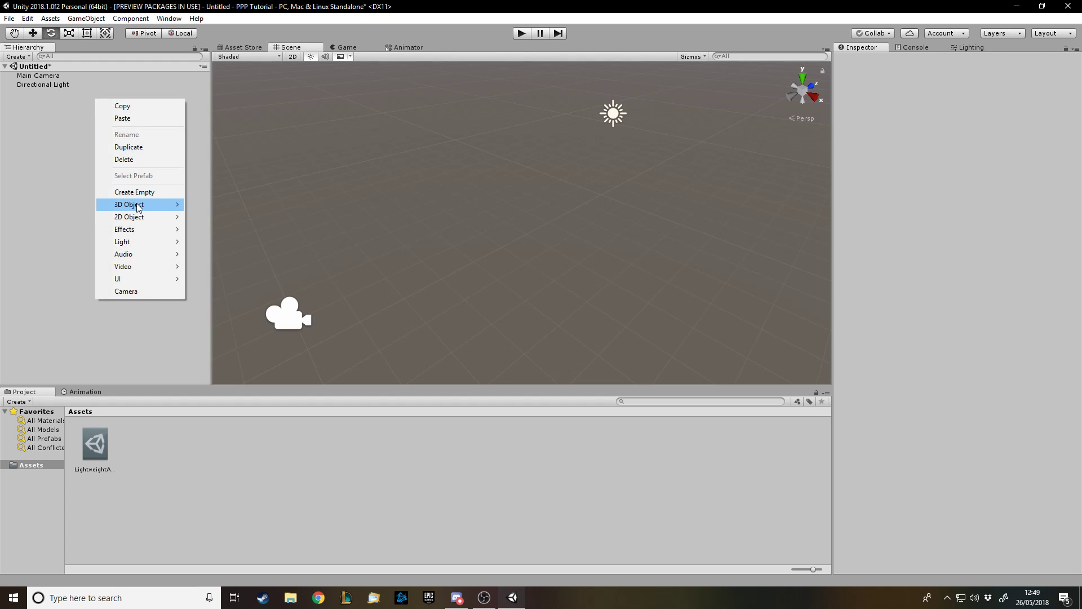
{"action": "mouse_move", "coordinate": [139, 206]}
{"action": "left_click", "coordinate": [200, 206]}
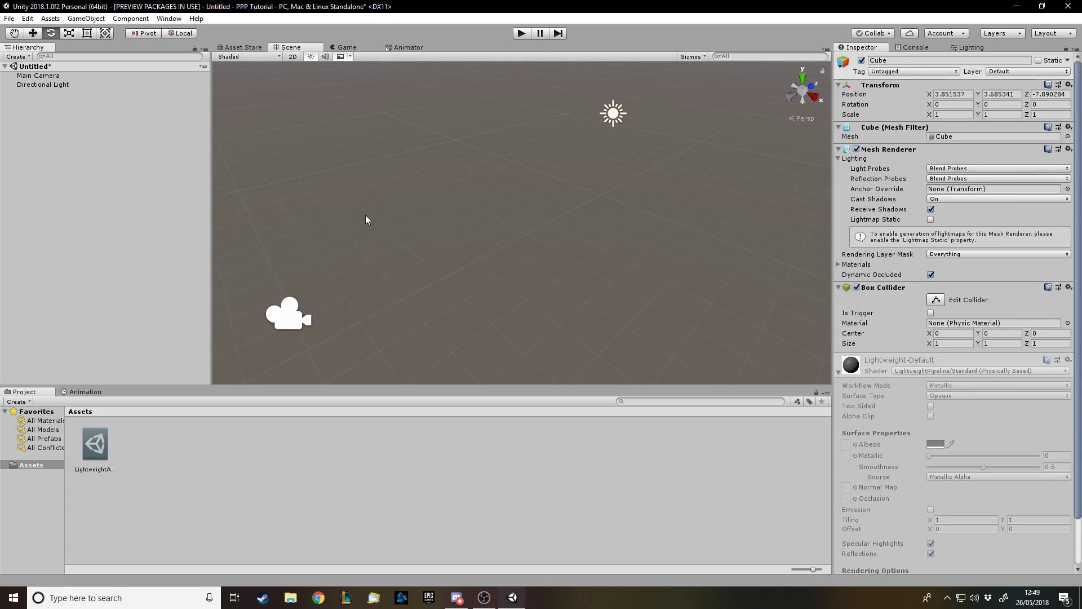
{"action": "left_click", "coordinate": [963, 96]}
{"action": "type", "text": "0"}
{"action": "key", "text": "Tab"}
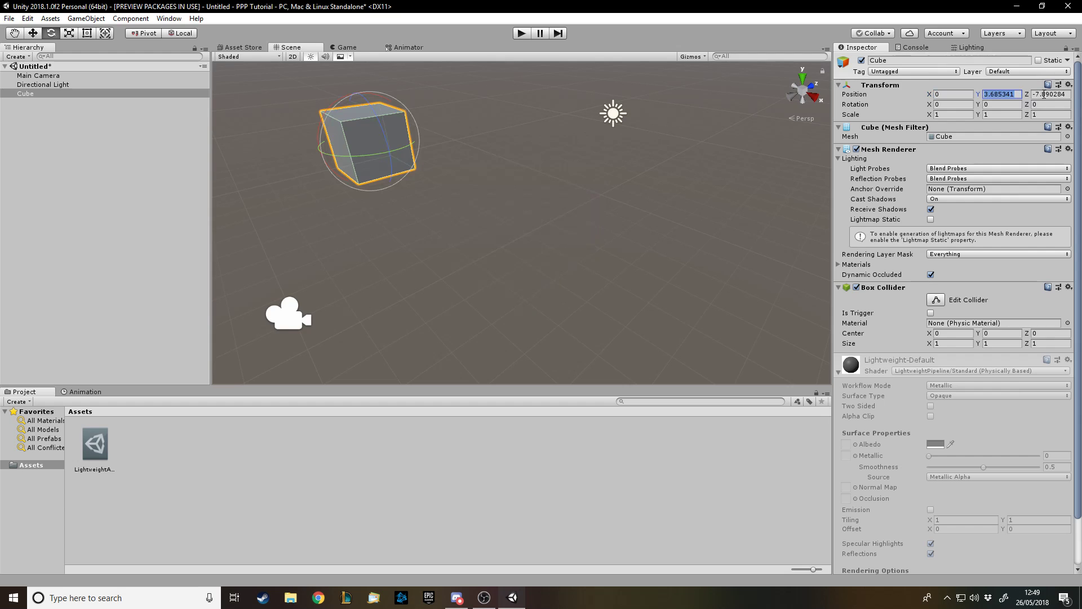
{"action": "type", "text": "0"}
{"action": "key", "text": "Tab"}
{"action": "type", "text": "0"}
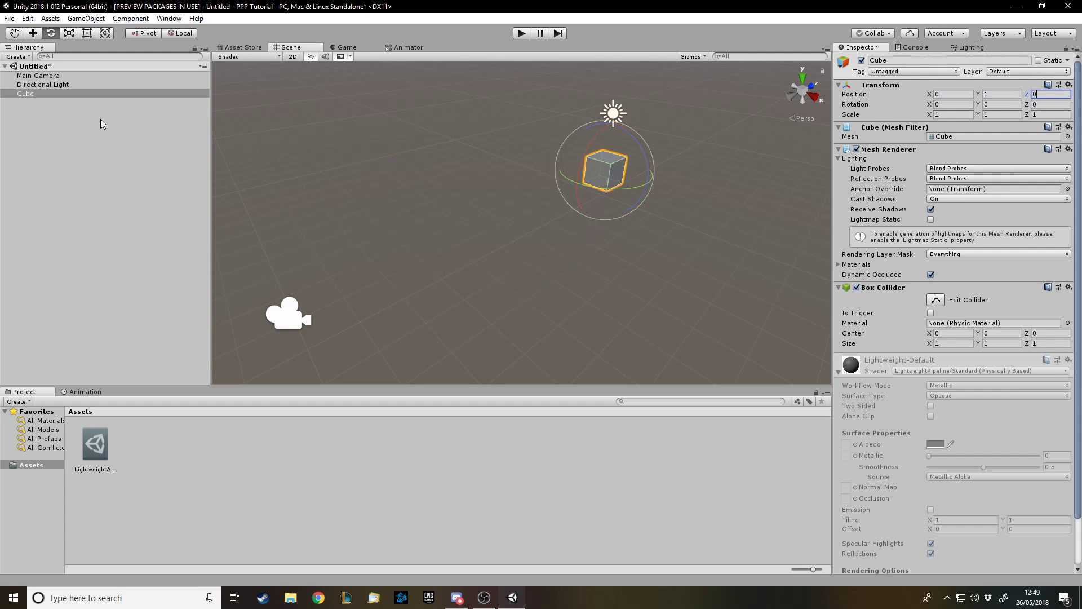
{"action": "right_click", "coordinate": [100, 120]}
Step: Add another cube and name it Floor
{"action": "mouse_move", "coordinate": [142, 223]}
{"action": "left_click", "coordinate": [209, 223]}
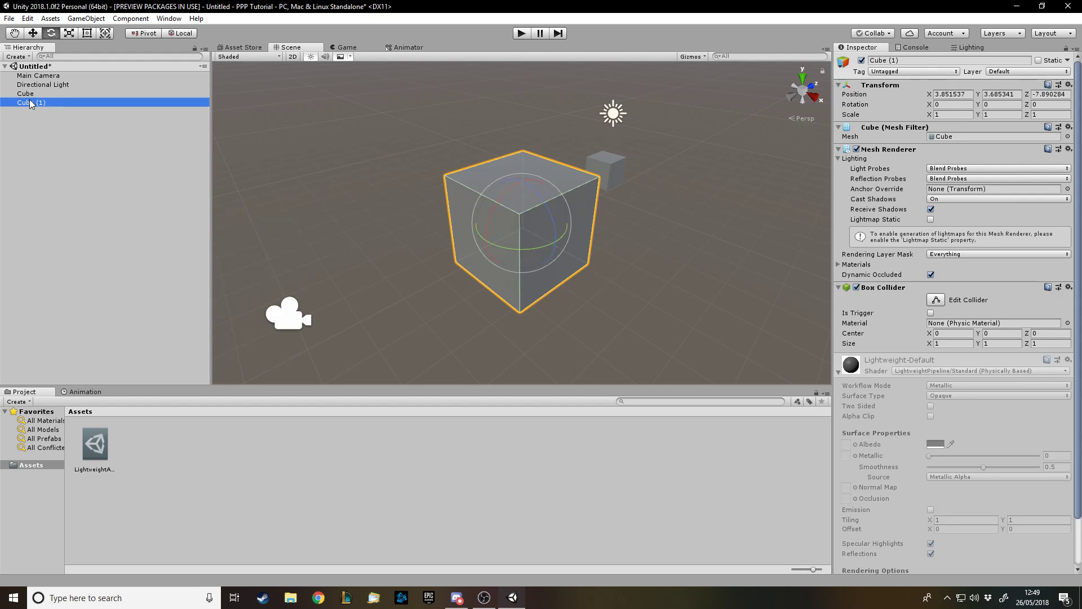
{"action": "left_click", "coordinate": [30, 105]}
{"action": "type", "text": "Flo"}
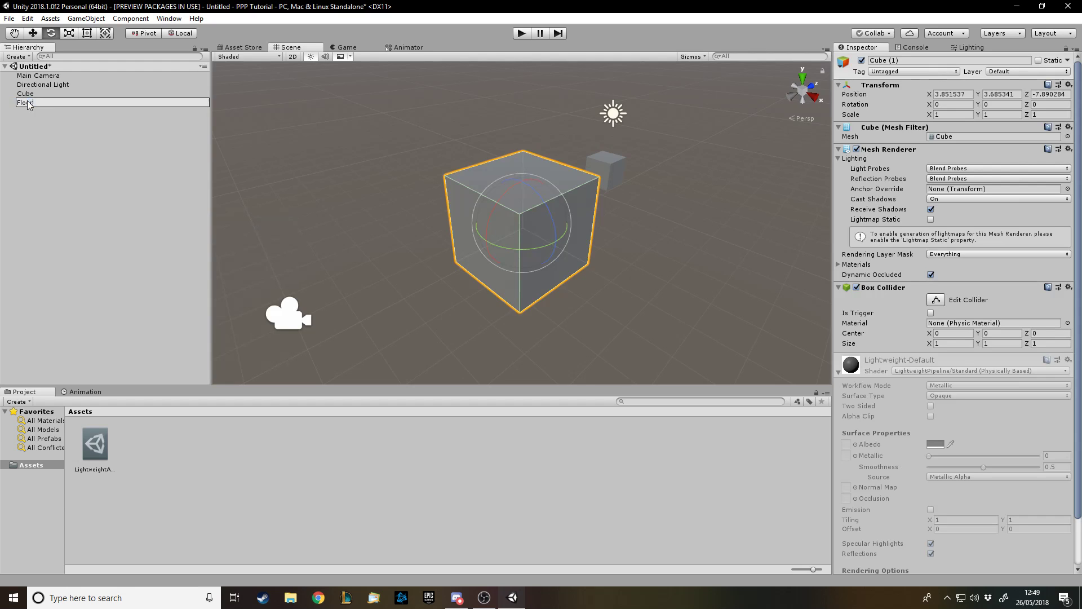
{"action": "type", "text": "or"}
{"action": "key", "text": "Return"}
Step: Set the Floor's position to 0, 0, 0
{"action": "left_click", "coordinate": [953, 94]}
{"action": "type", "text": "0"}
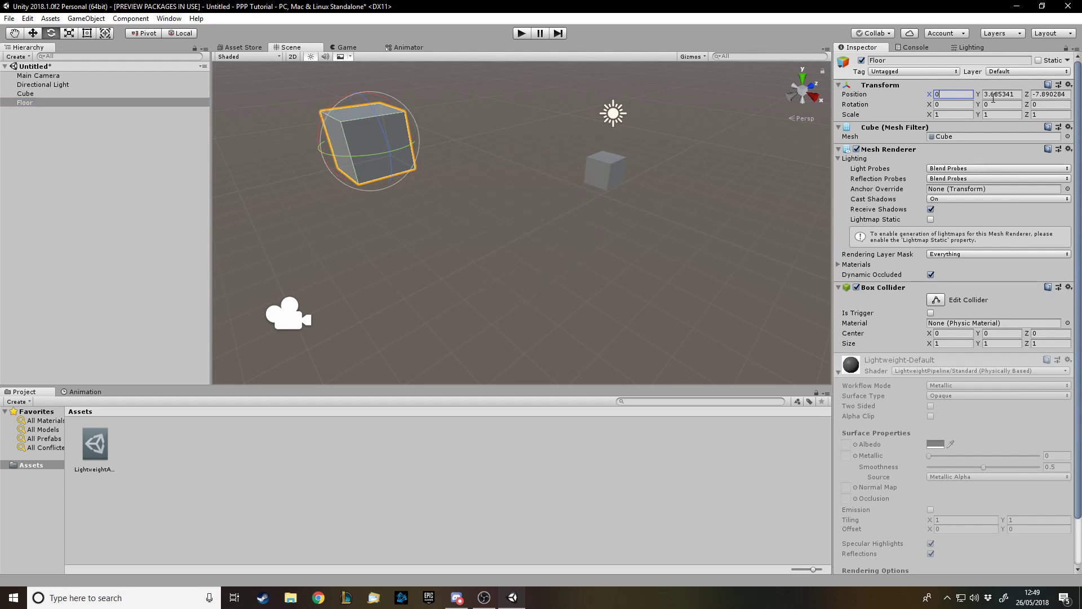
{"action": "left_click", "coordinate": [998, 95]}
{"action": "type", "text": "0"}
{"action": "left_click", "coordinate": [1051, 95]}
{"action": "type", "text": "0"}
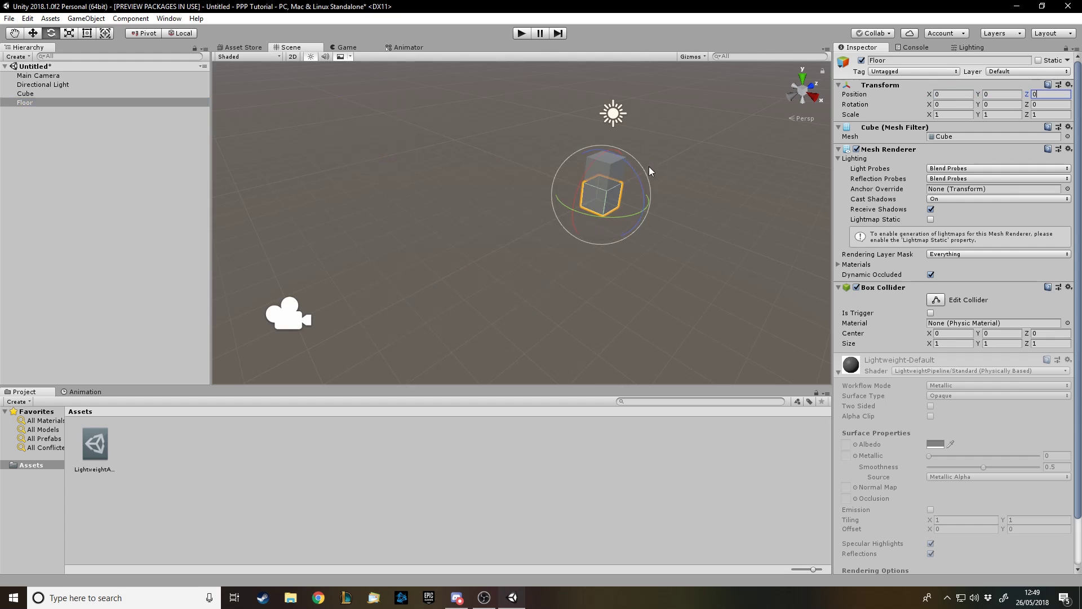
{"action": "left_click", "coordinate": [34, 113]}
{"action": "left_click", "coordinate": [583, 189]}
Step: Scale the Floor into a flat slab about 6 by 5 along X and Z
{"action": "key", "text": "r"}
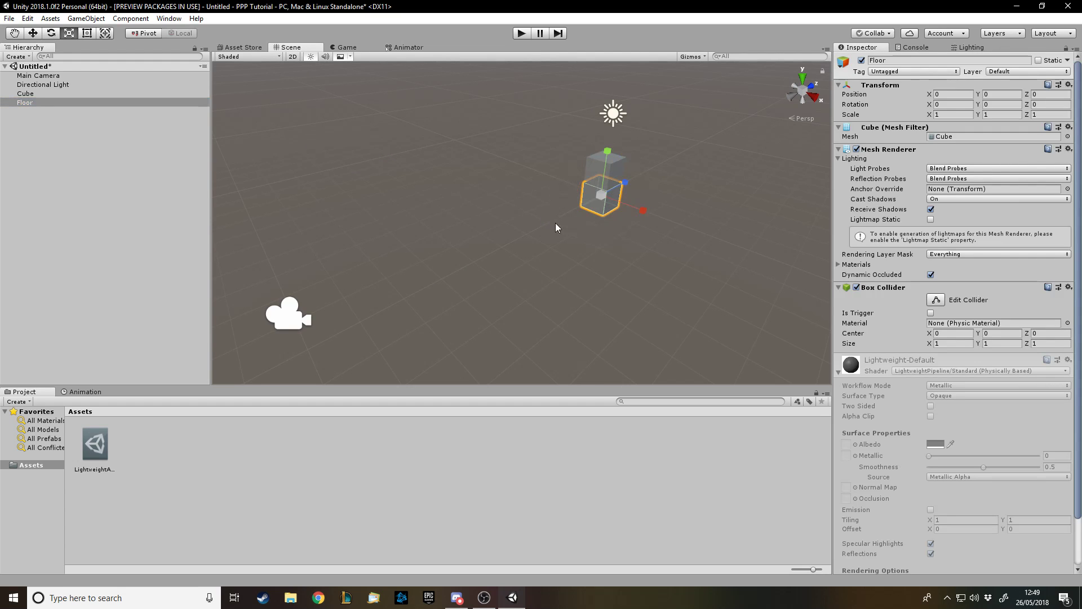
{"action": "left_click_drag", "start_coordinate": [643, 210], "coordinate": [828, 279]}
{"action": "left_click_drag", "start_coordinate": [626, 182], "coordinate": [718, 141]}
{"action": "left_click", "coordinate": [330, 48]}
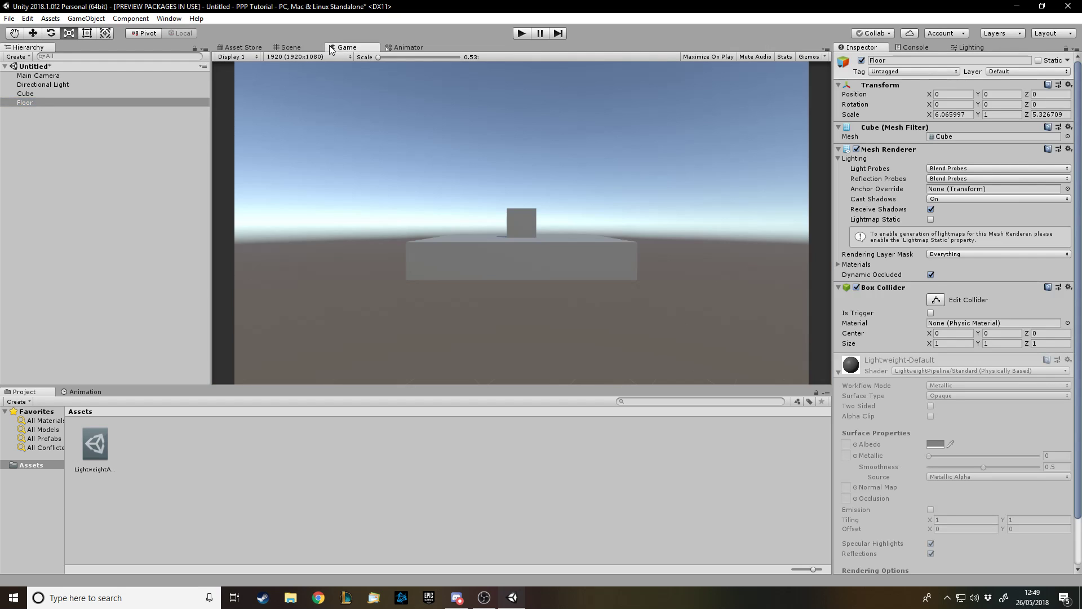
{"action": "left_click", "coordinate": [312, 49]}
Step: Create a material named Floor and apply it to the Floor slab
{"action": "right_click", "coordinate": [219, 450]}
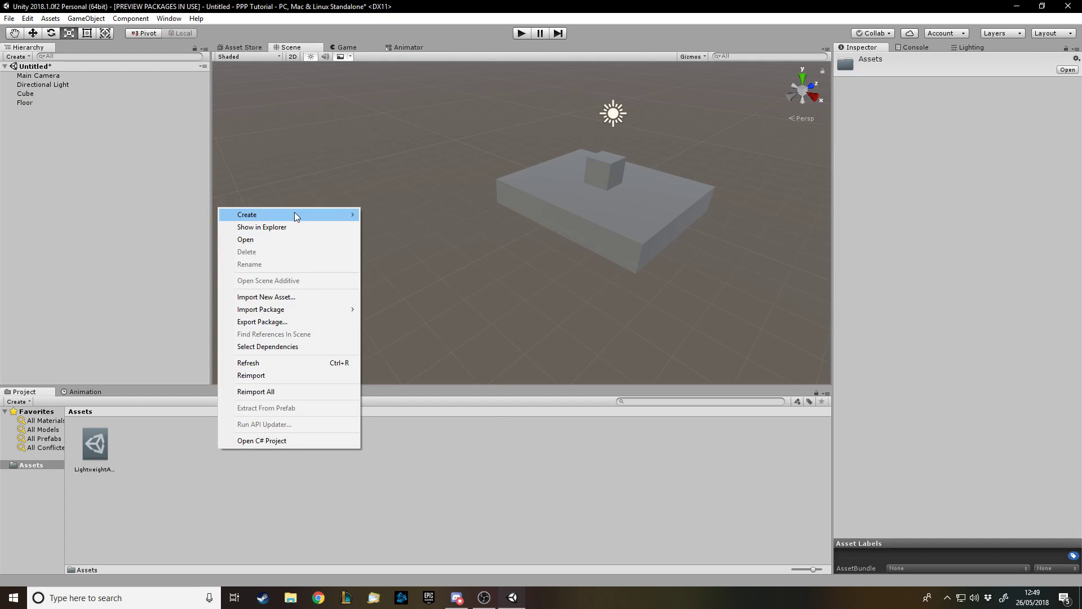
{"action": "mouse_move", "coordinate": [295, 214]}
{"action": "left_click", "coordinate": [418, 349]}
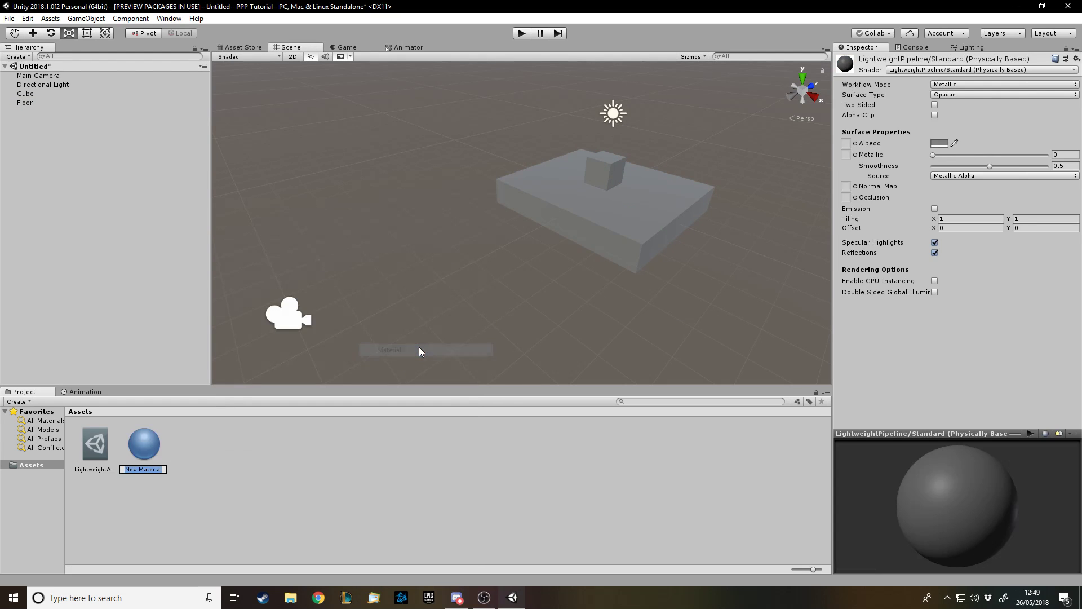
{"action": "type", "text": "Floor"}
{"action": "key", "text": "Return"}
{"action": "left_click", "coordinate": [592, 248]}
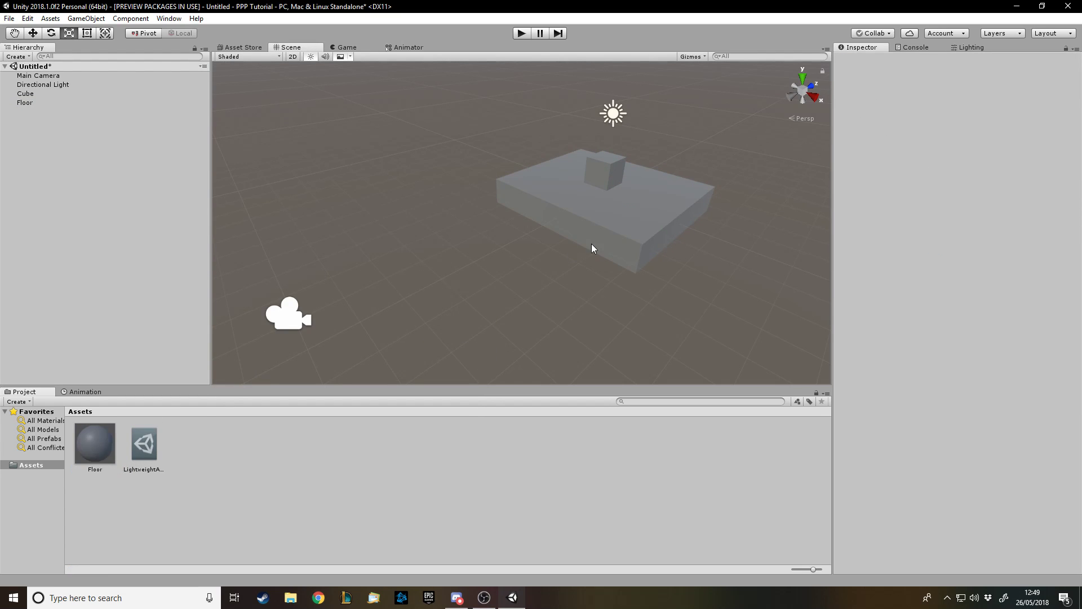
{"action": "left_click_drag", "start_coordinate": [117, 454], "coordinate": [642, 251]}
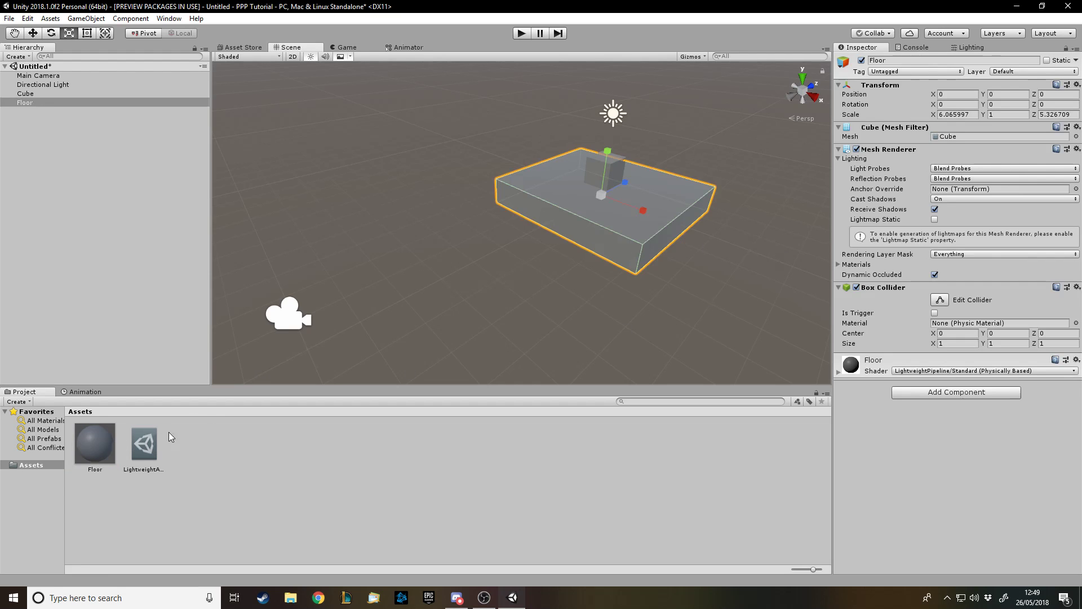
Step: Set the Floor material's albedo to light grey E7E7E7 and preview it through the camera
{"action": "left_click", "coordinate": [96, 465]}
{"action": "left_click", "coordinate": [938, 142]}
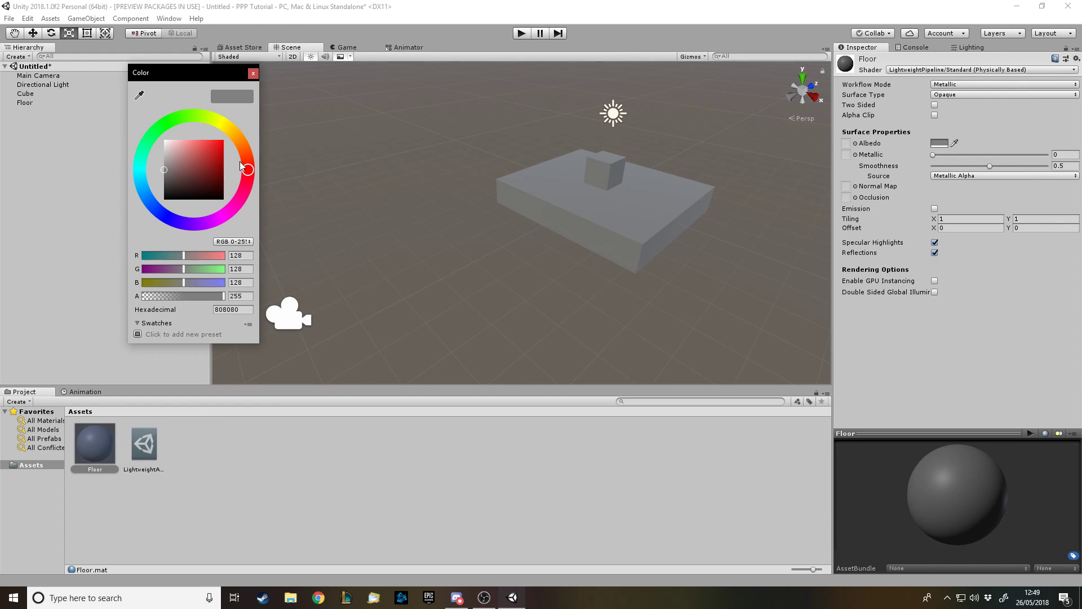
{"action": "left_click_drag", "start_coordinate": [175, 163], "coordinate": [152, 146]}
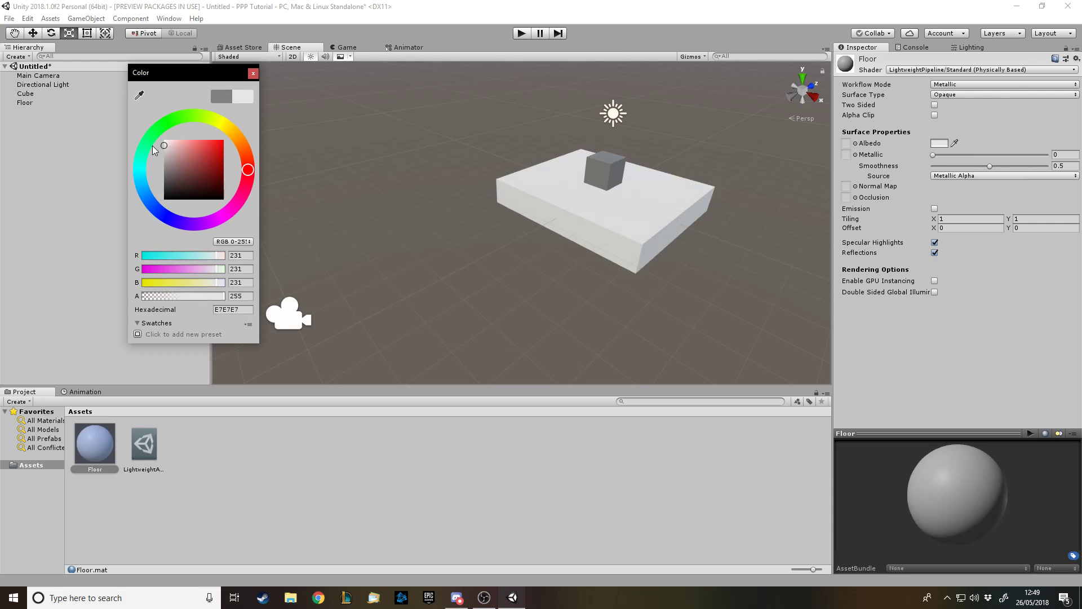
{"action": "left_click", "coordinate": [253, 73]}
{"action": "left_click", "coordinate": [346, 48]}
{"action": "left_click", "coordinate": [293, 49]}
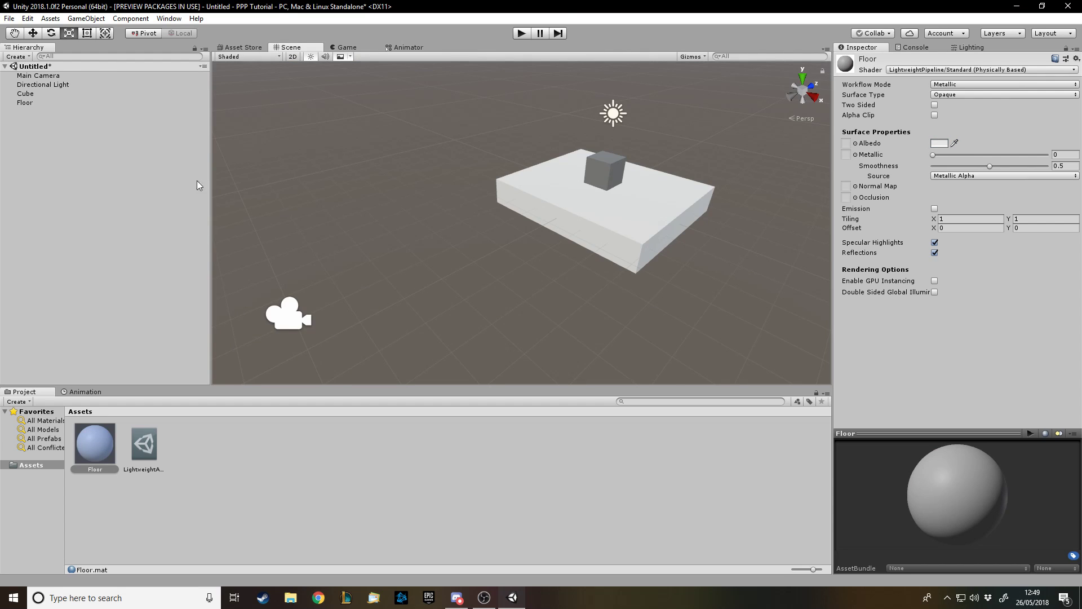
Step: Move the Main Camera to 0, 2.52, -5.67, tilt it 17.984° down, and check the Game view
{"action": "left_click", "coordinate": [289, 313]}
{"action": "key", "text": "w"}
{"action": "left_click_drag", "start_coordinate": [339, 298], "coordinate": [465, 137]}
{"action": "key", "text": "e"}
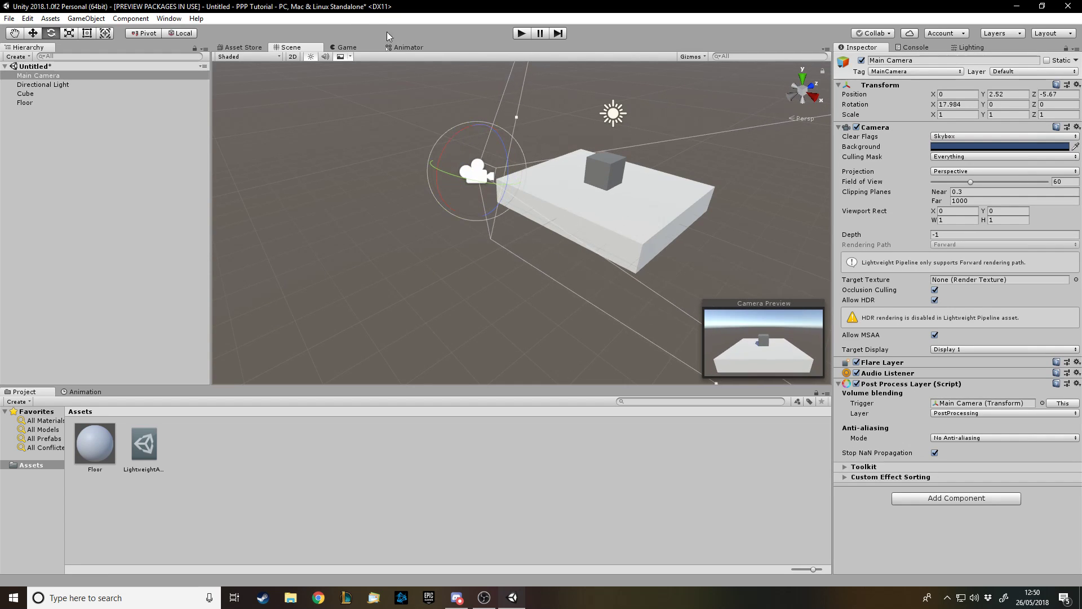
{"action": "left_click", "coordinate": [341, 46]}
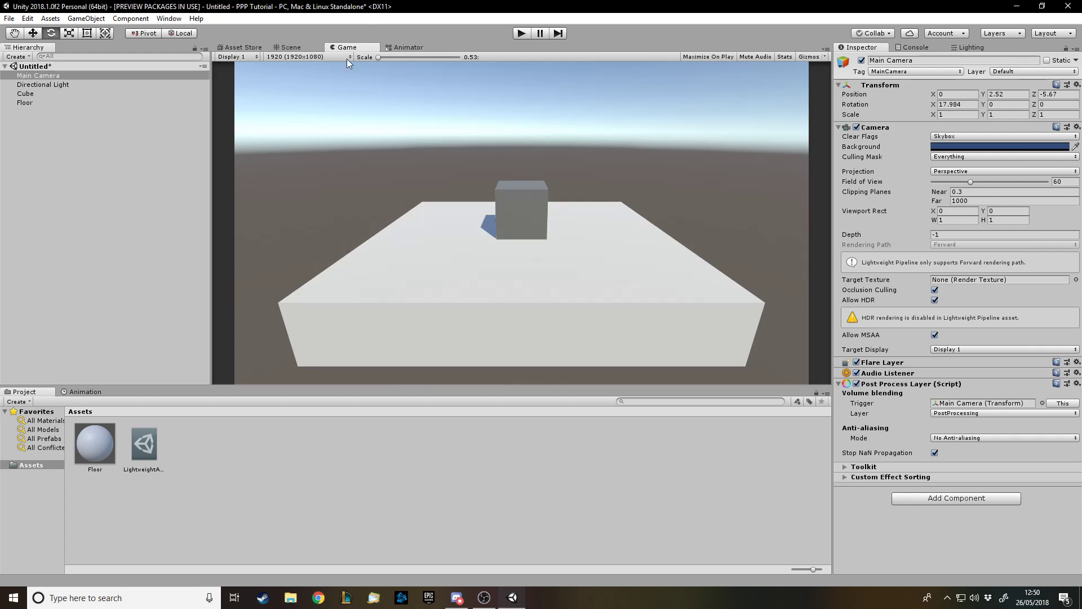
{"action": "left_click", "coordinate": [80, 136]}
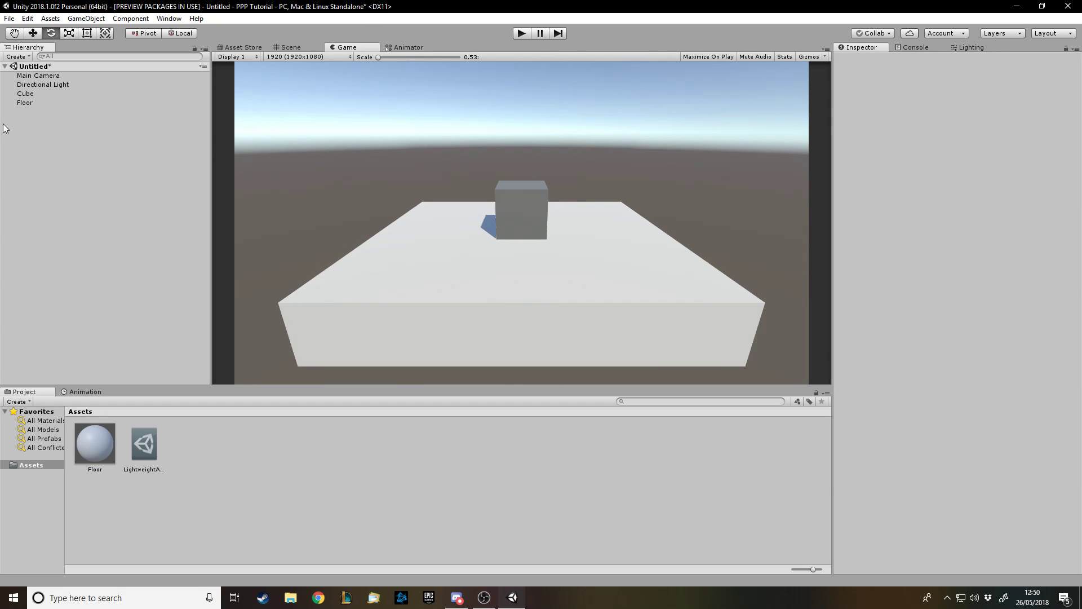
Step: Create an empty game object named PostProcessing
{"action": "right_click", "coordinate": [3, 125]}
{"action": "left_click", "coordinate": [63, 218]}
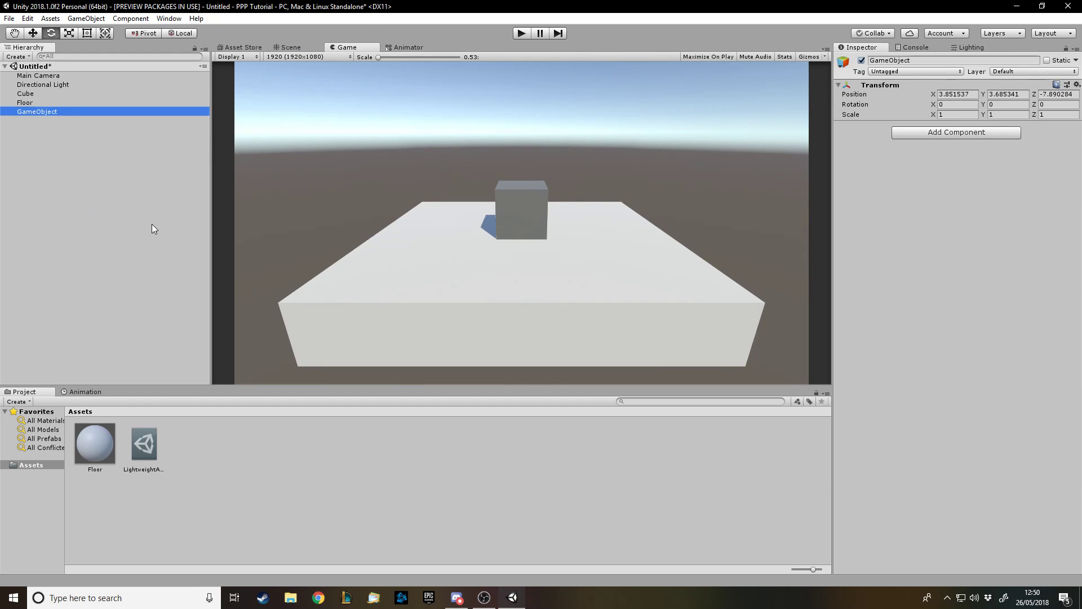
{"action": "left_click", "coordinate": [56, 113]}
{"action": "type", "text": "P"}
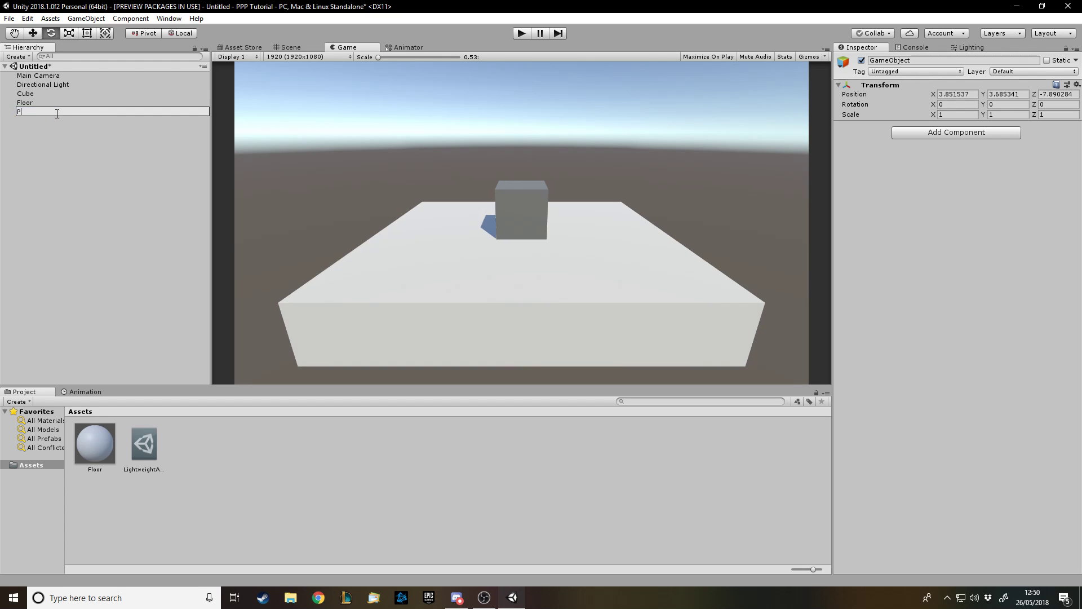
{"action": "type", "text": "ostProcessing"}
{"action": "key", "text": "Return"}
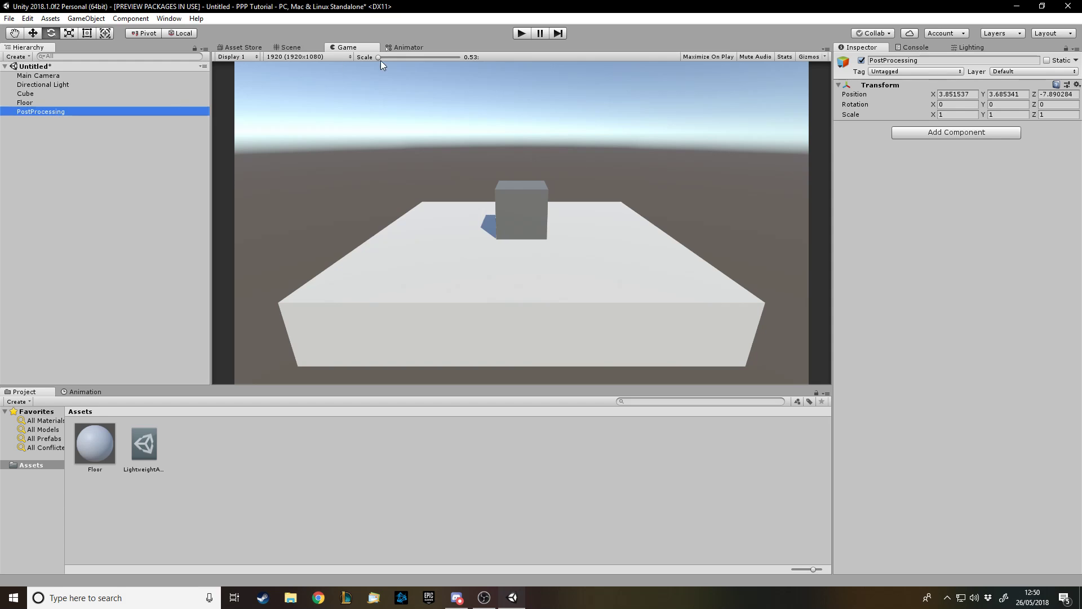
Step: Reset PostProcessing's Transform to 0, 0, 0 and list post-process components to add
{"action": "left_click", "coordinate": [300, 50]}
{"action": "key", "text": "w"}
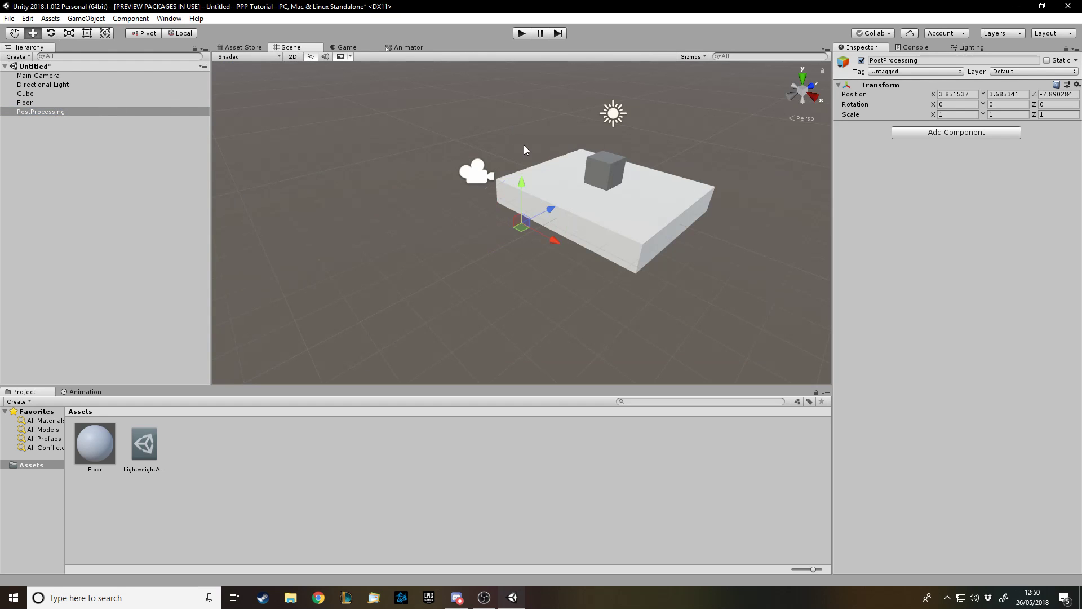
{"action": "left_click", "coordinate": [1077, 84]}
{"action": "left_click", "coordinate": [1009, 96]}
{"action": "left_click_drag", "start_coordinate": [609, 186], "coordinate": [650, 138], "text": "alt"}
{"action": "scroll", "coordinate": [652, 138], "scroll_direction": "up", "scroll_amount": 3, "text": "alt"}
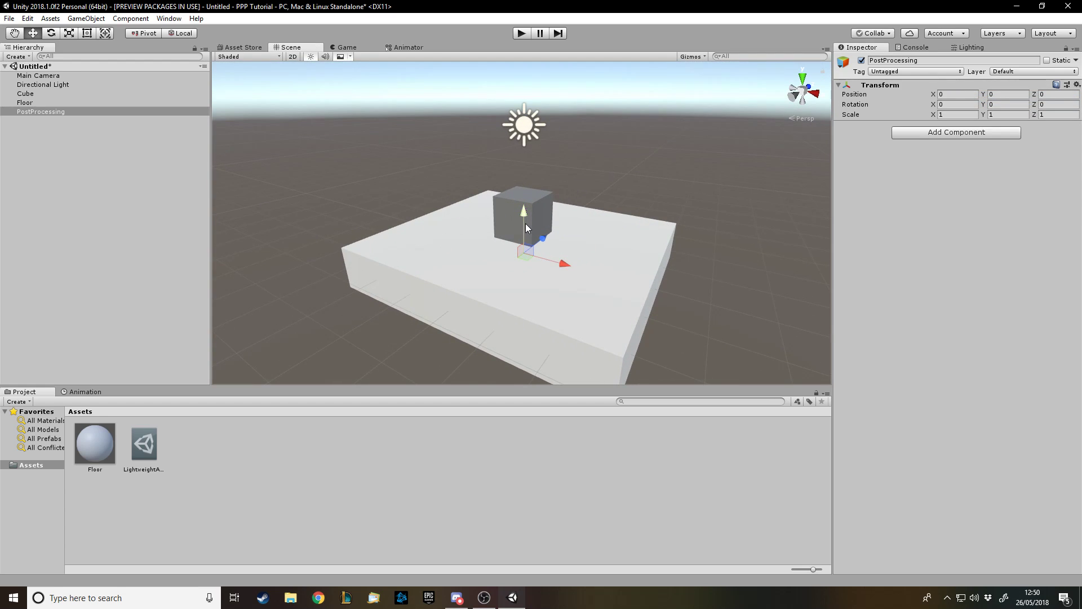
{"action": "left_click_drag", "start_coordinate": [534, 221], "coordinate": [599, 306], "text": "alt"}
{"action": "left_click_drag", "start_coordinate": [647, 189], "coordinate": [250, 134], "text": "alt"}
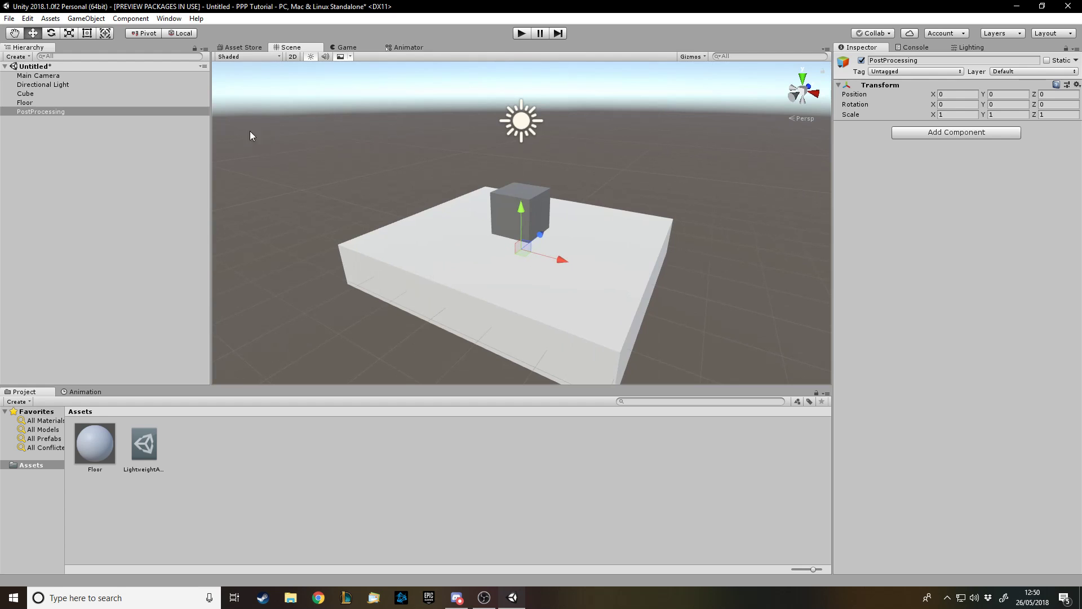
{"action": "left_click", "coordinate": [35, 112]}
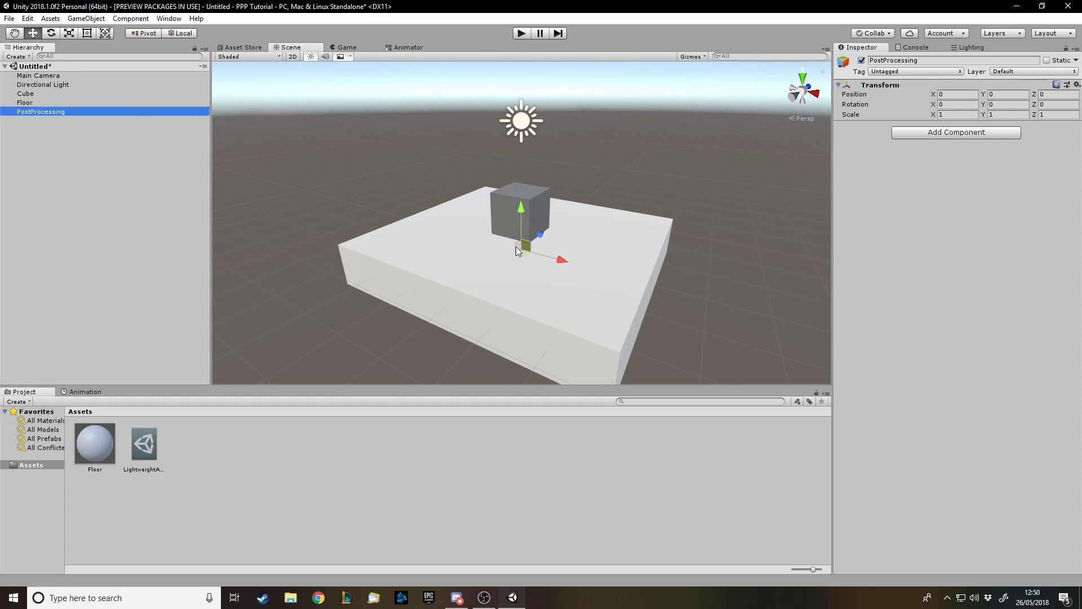
{"action": "left_click_drag", "start_coordinate": [584, 285], "coordinate": [594, 303], "text": "alt"}
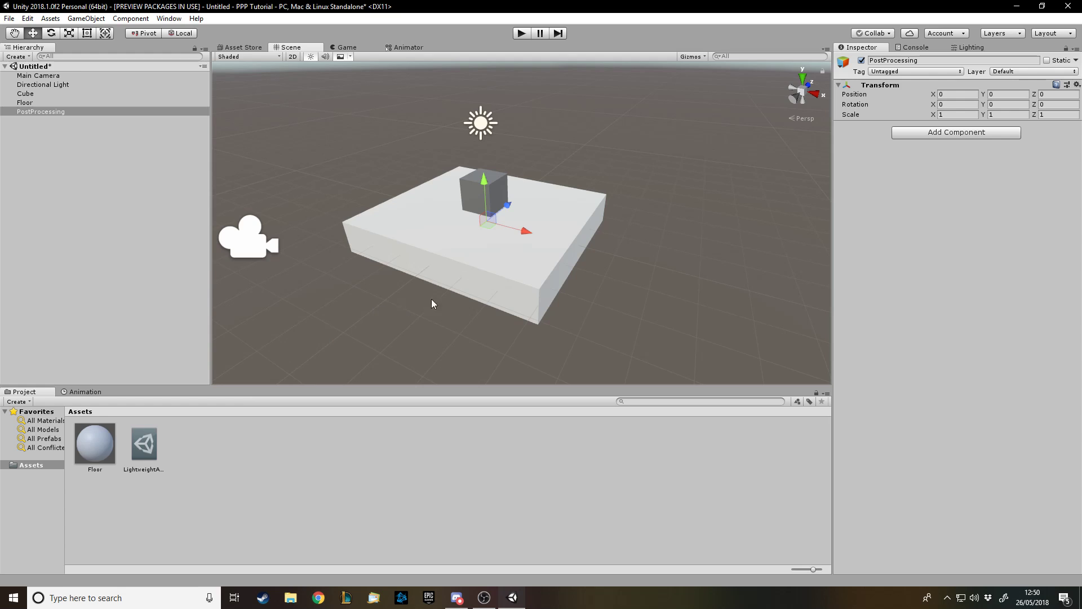
{"action": "left_click", "coordinate": [935, 133]}
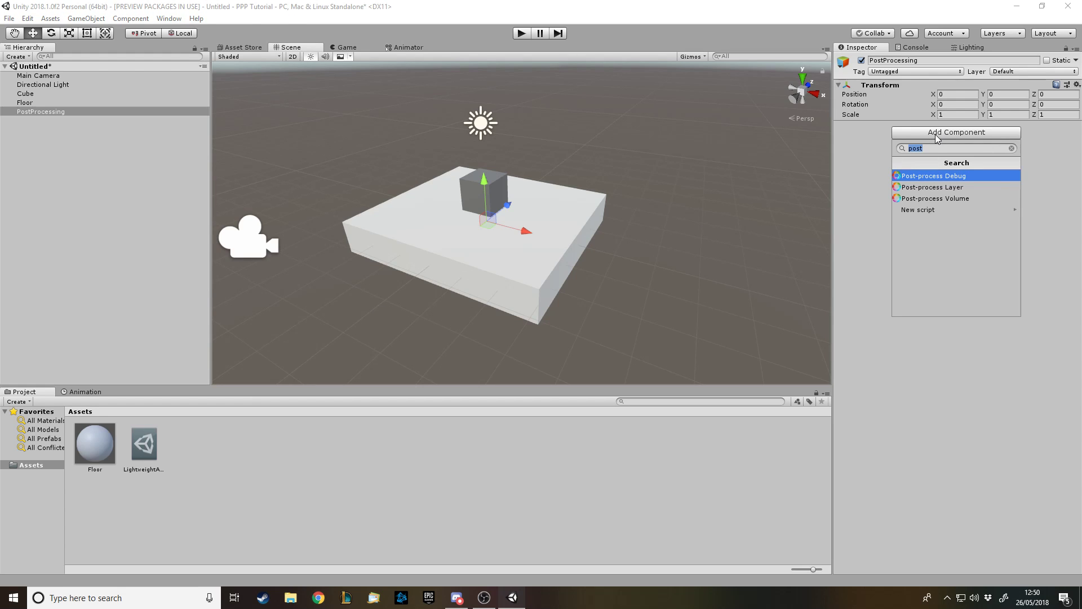
Step: Add a Post Process Volume to the PostProcessing object and put it on layer 8: PostProcessing
{"action": "left_click", "coordinate": [505, 158]}
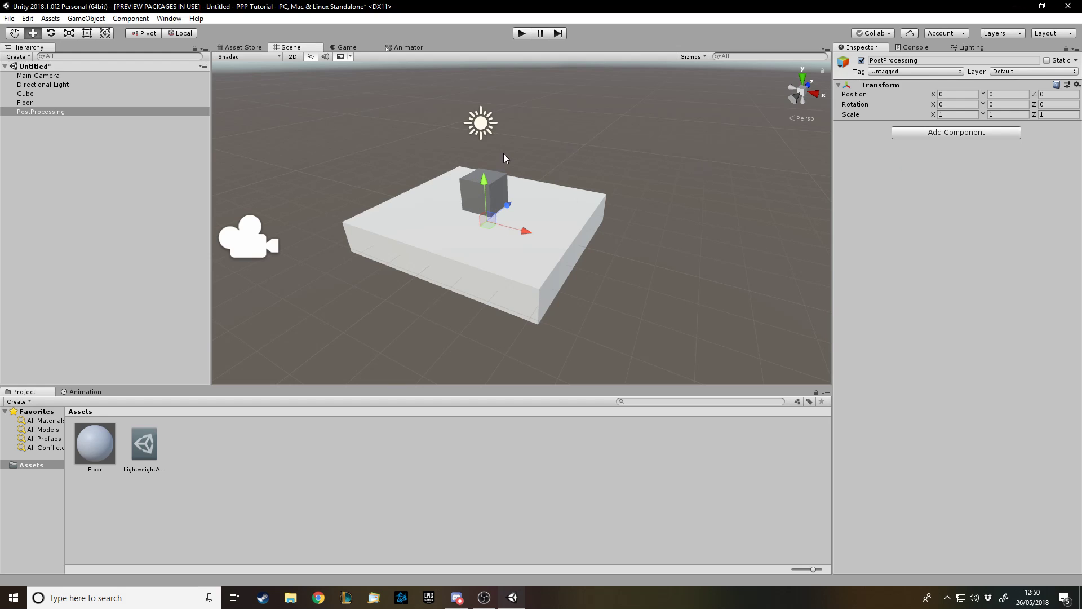
{"action": "left_click", "coordinate": [911, 131]}
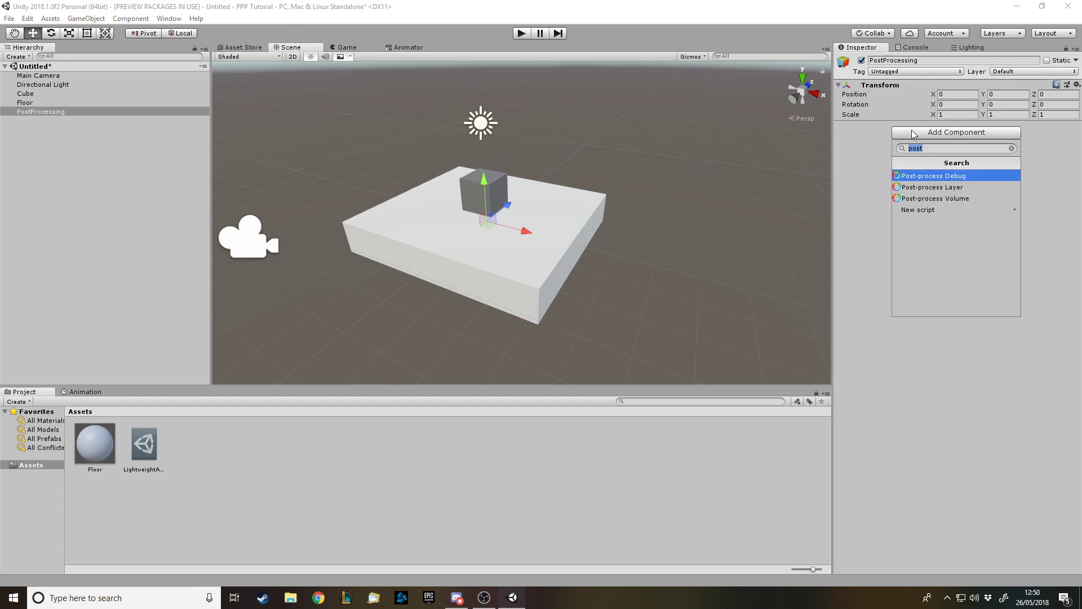
{"action": "left_click", "coordinate": [935, 199]}
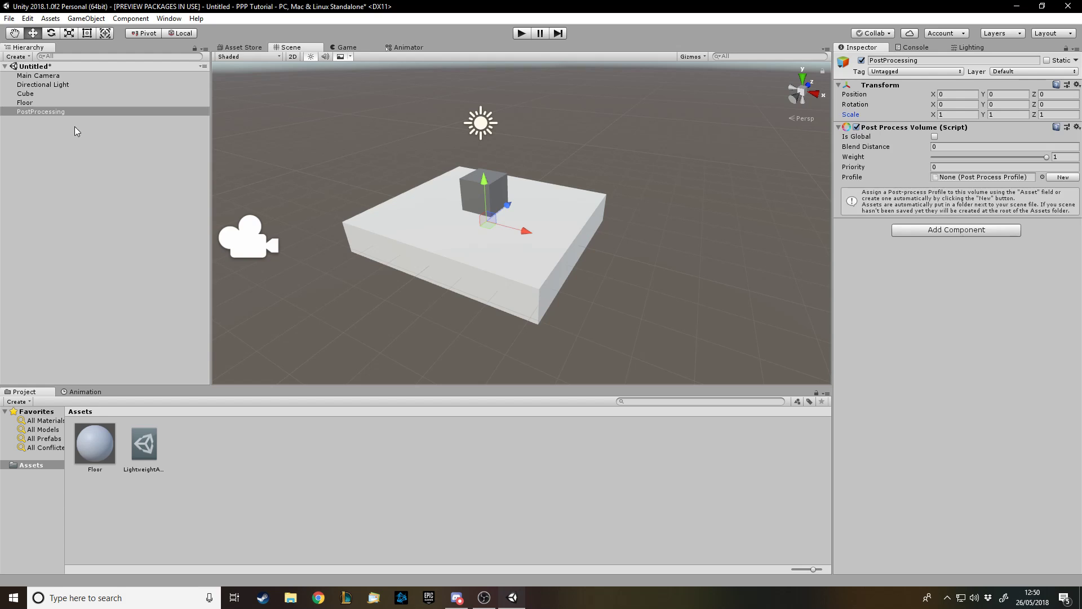
{"action": "left_click", "coordinate": [63, 112]}
{"action": "key", "text": "f"}
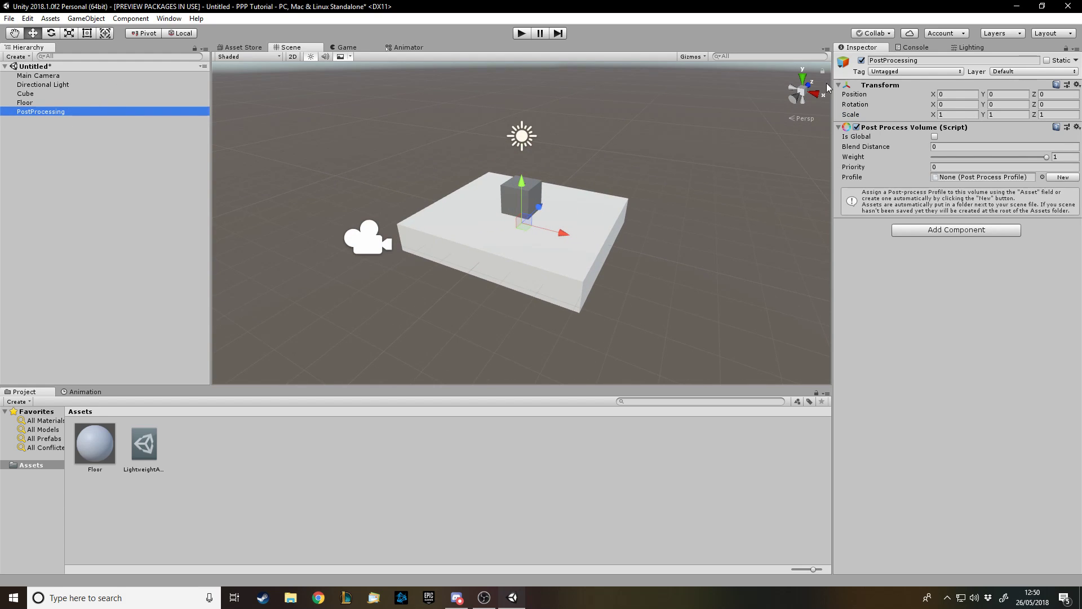
{"action": "left_click", "coordinate": [1008, 72]}
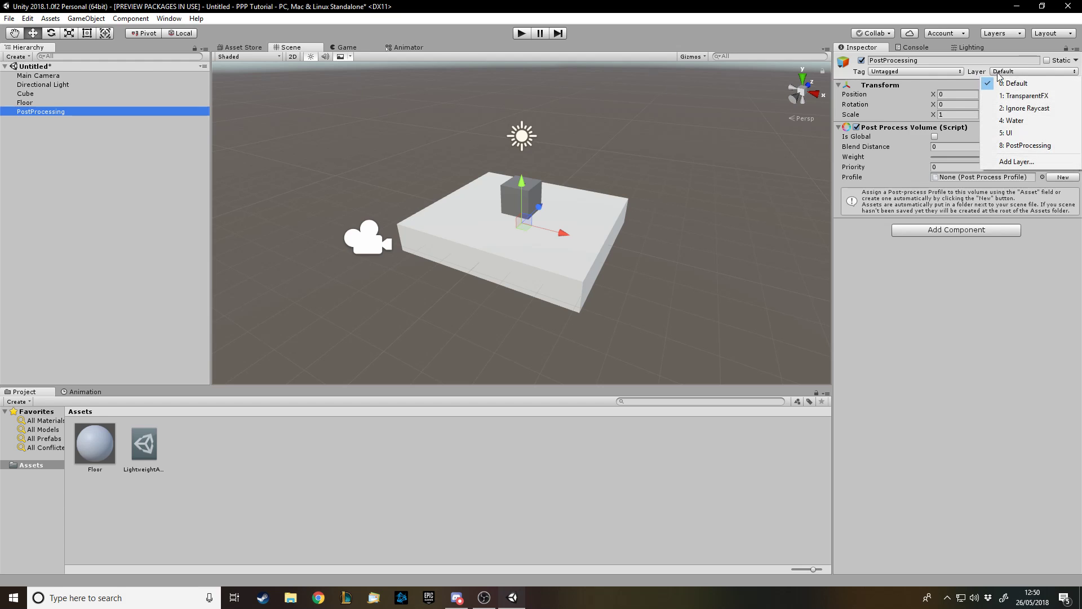
{"action": "left_click", "coordinate": [1022, 146]}
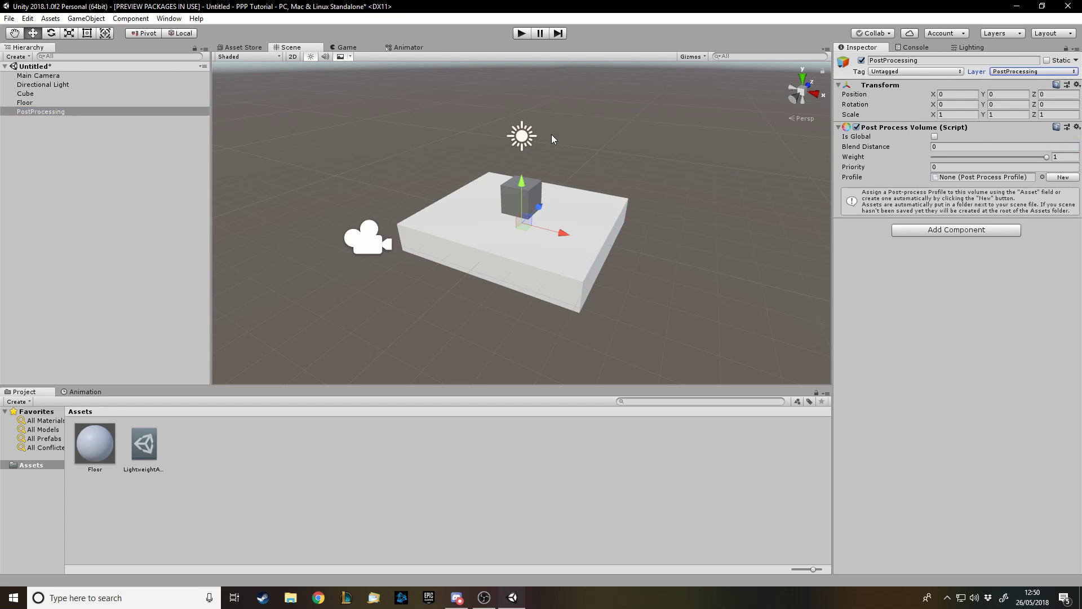
Step: Tick Is Global on the PostProcessing volume and orbit the Scene view around the floor
{"action": "scroll", "coordinate": [593, 164], "scroll_direction": "up", "scroll_amount": 3}
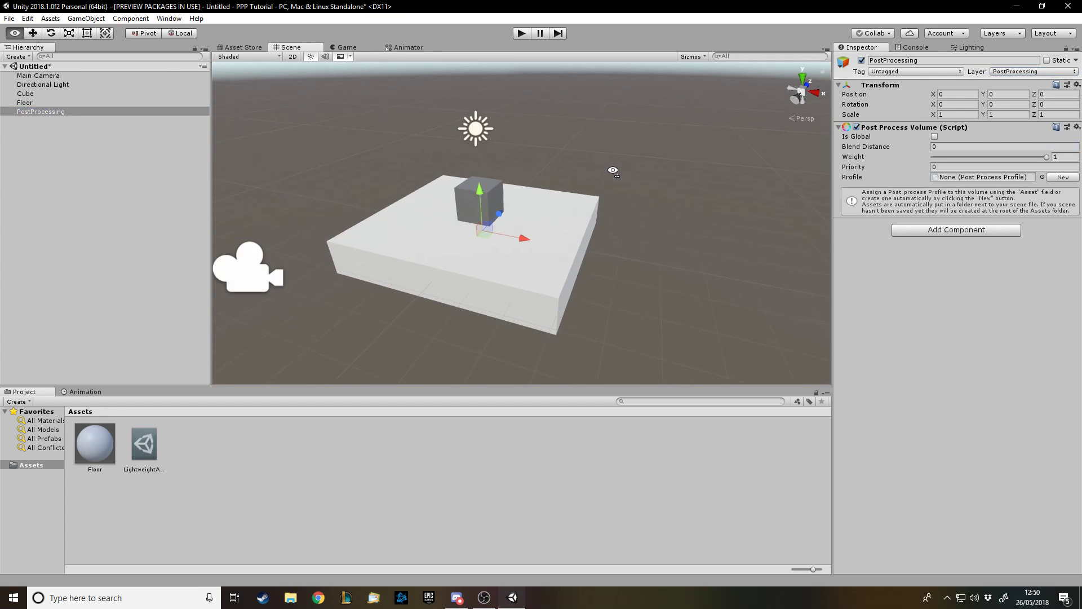
{"action": "left_click", "coordinate": [935, 137]}
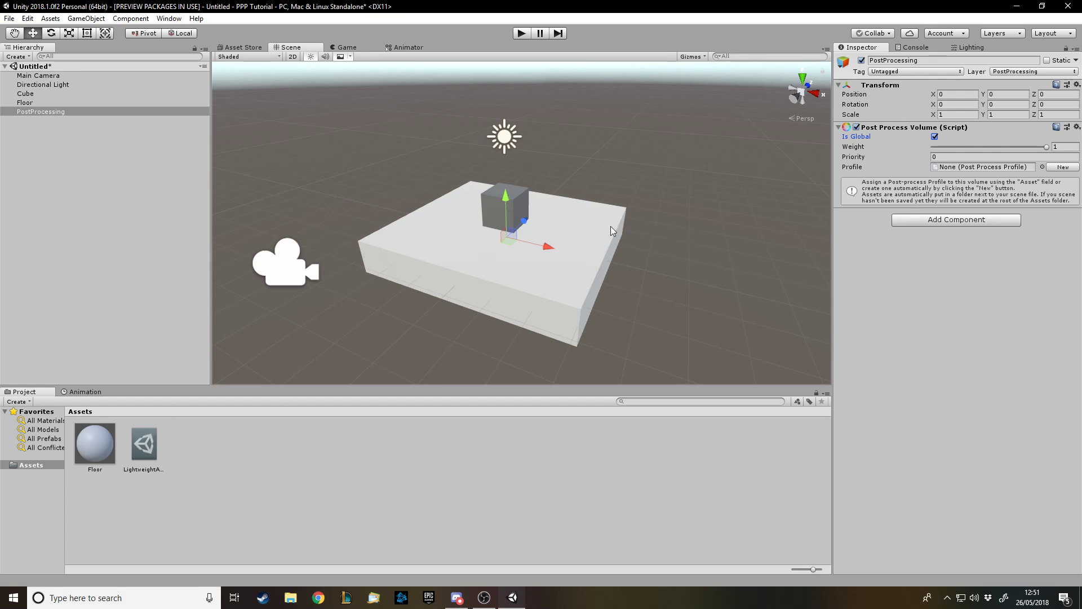
{"action": "right_click_drag", "start_coordinate": [603, 305], "coordinate": [602, 247]}
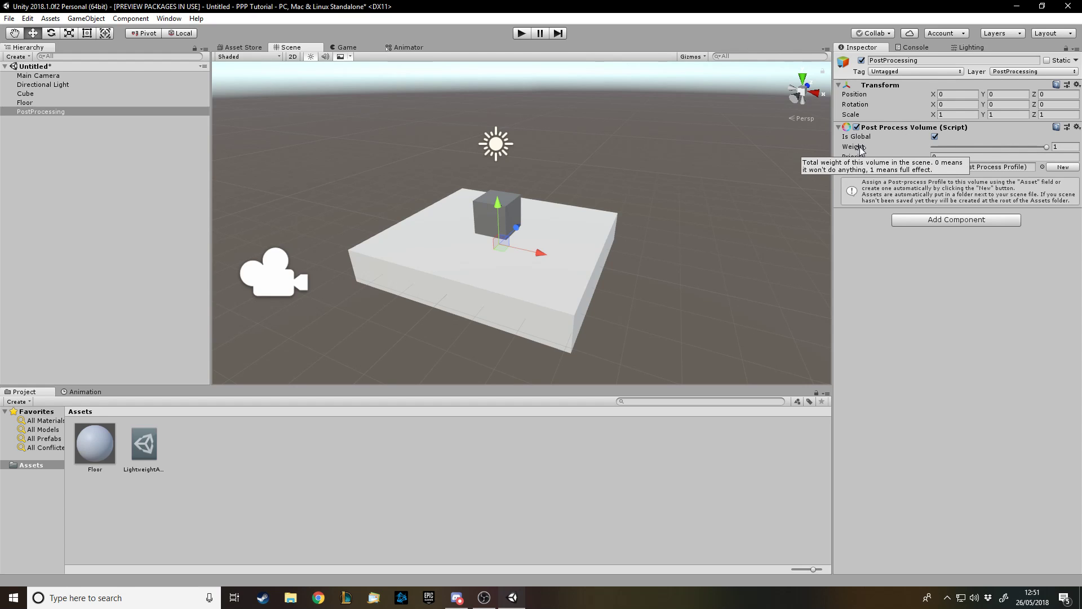
{"action": "right_click_drag", "start_coordinate": [692, 224], "coordinate": [700, 217]}
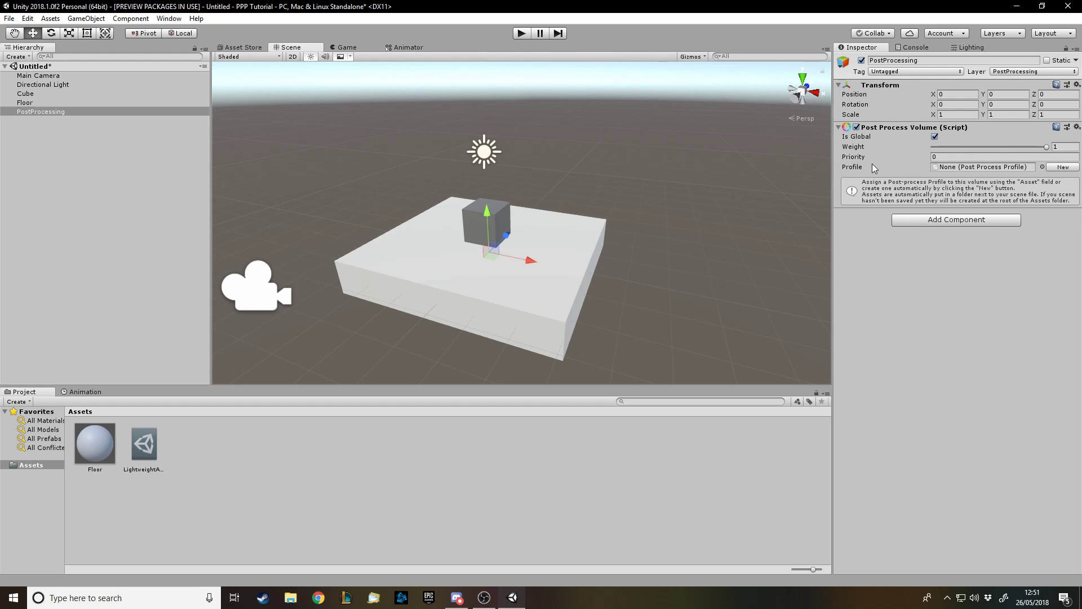
Step: Create a new post-processing profile for the volume and add a Color Grading override
{"action": "left_click", "coordinate": [1063, 167]}
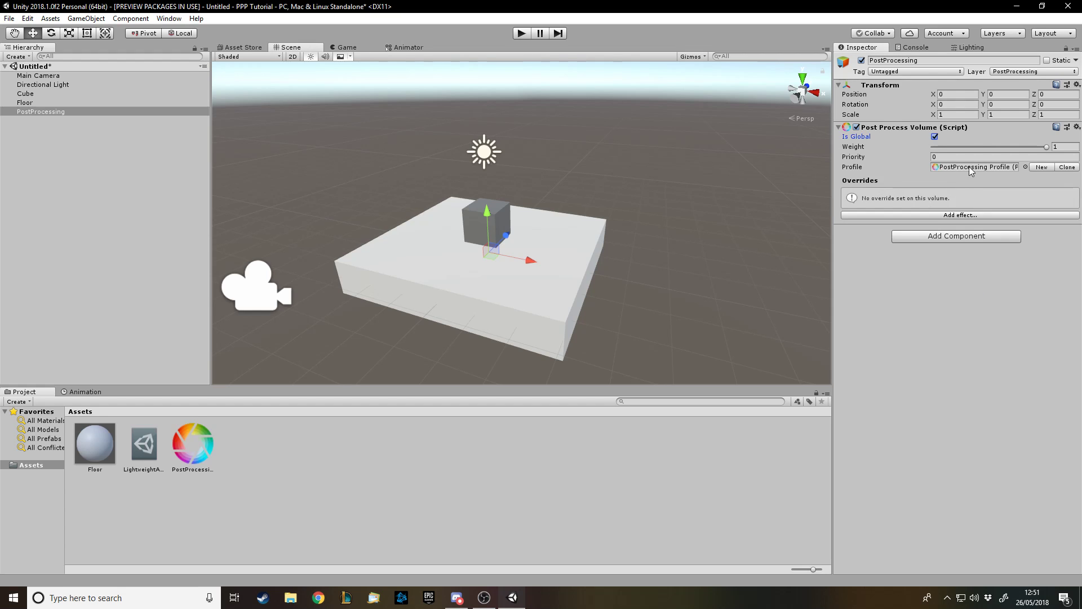
{"action": "left_click", "coordinate": [212, 446]}
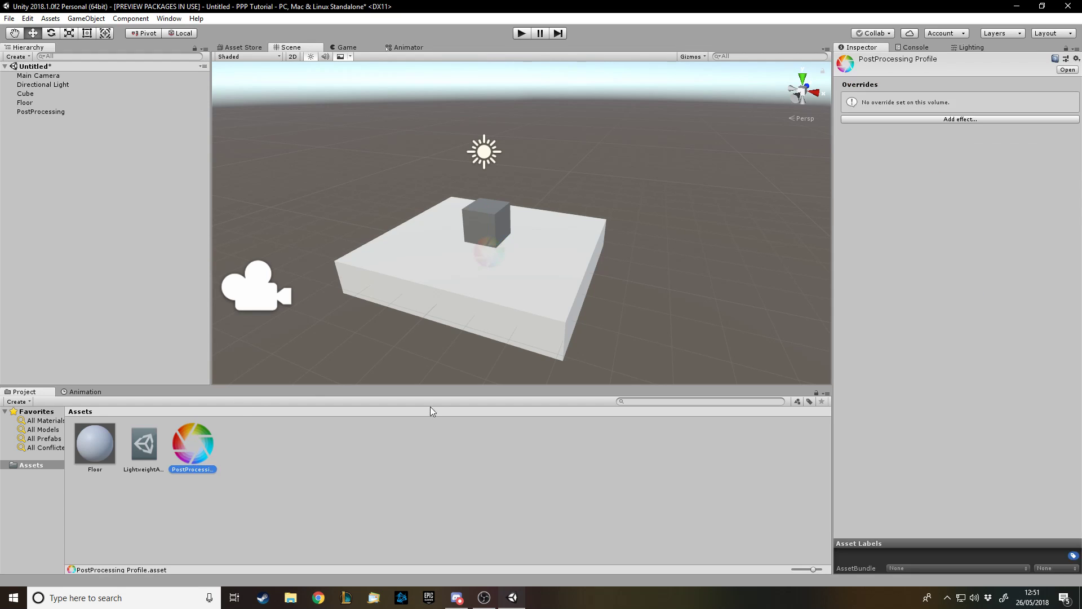
{"action": "left_click", "coordinate": [923, 119]}
{"action": "mouse_move", "coordinate": [946, 130]}
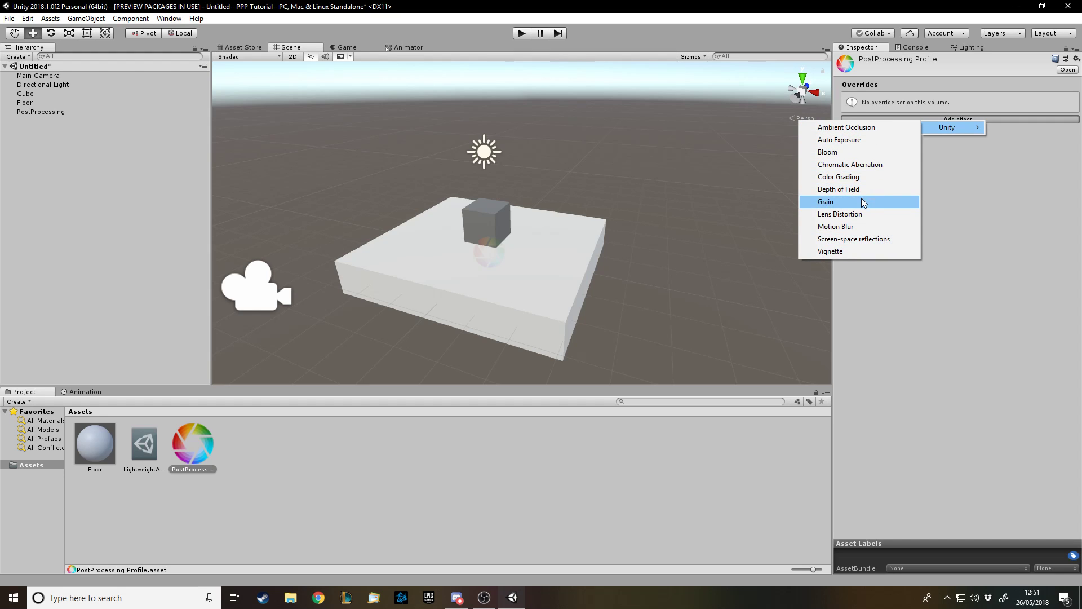
{"action": "left_click", "coordinate": [851, 176]}
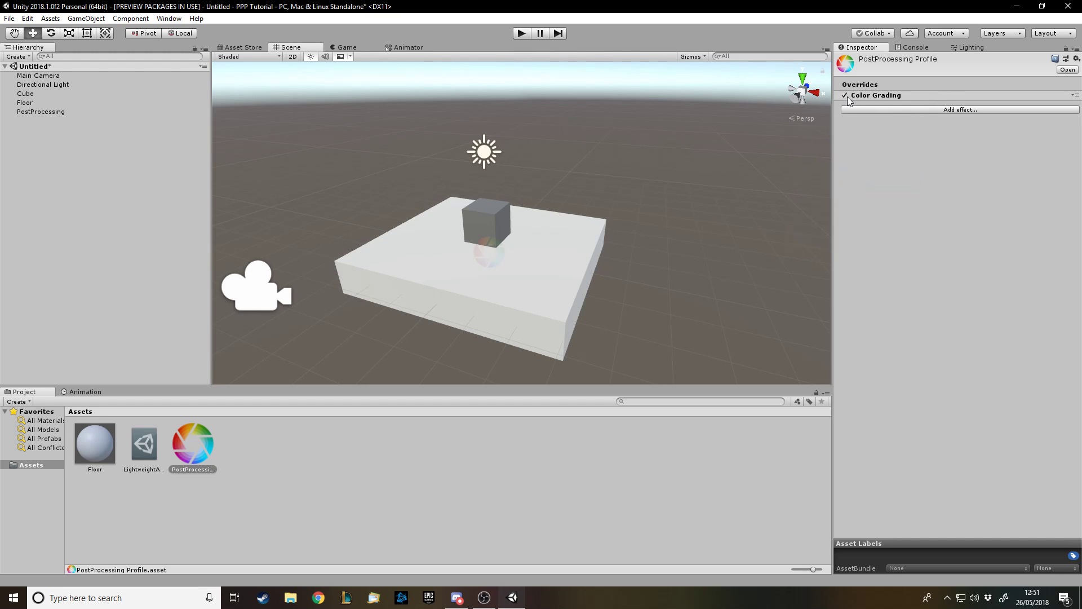
Step: Enable all Color Grading properties, shift Lift, use ACES tonemapping and Temperature 18, then open the Floor material
{"action": "left_click", "coordinate": [873, 96]}
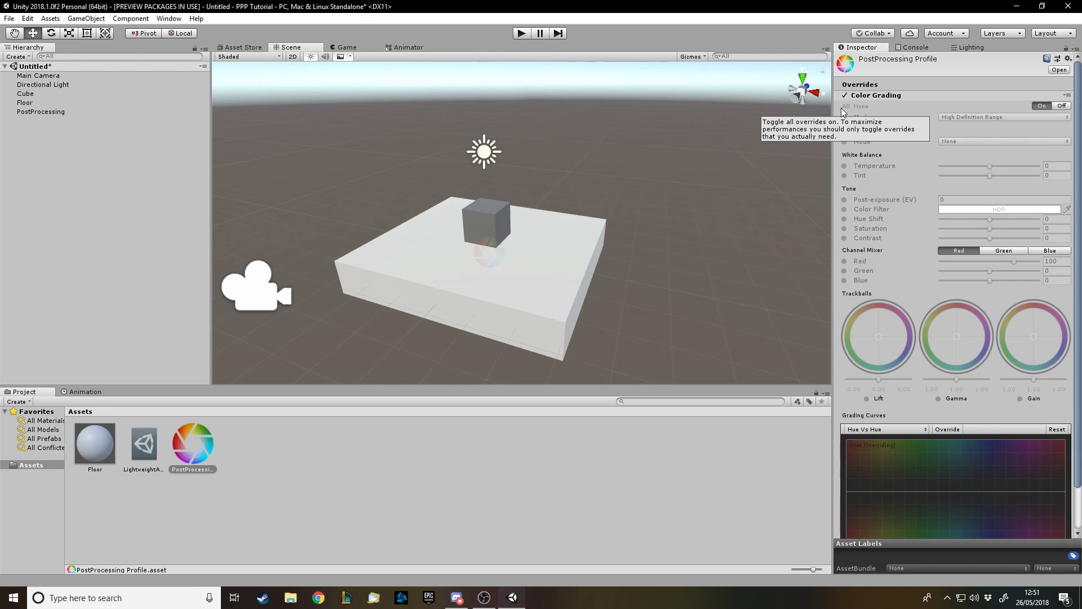
{"action": "left_click", "coordinate": [845, 106]}
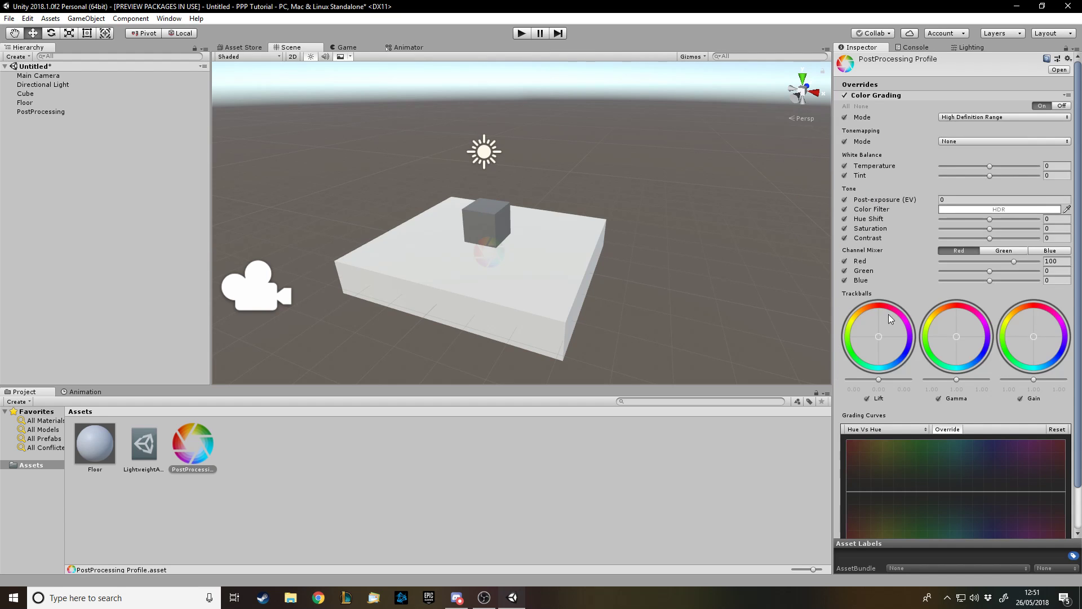
{"action": "left_click", "coordinate": [878, 326]}
{"action": "left_click_drag", "start_coordinate": [872, 317], "coordinate": [852, 356]}
{"action": "left_click", "coordinate": [960, 140]}
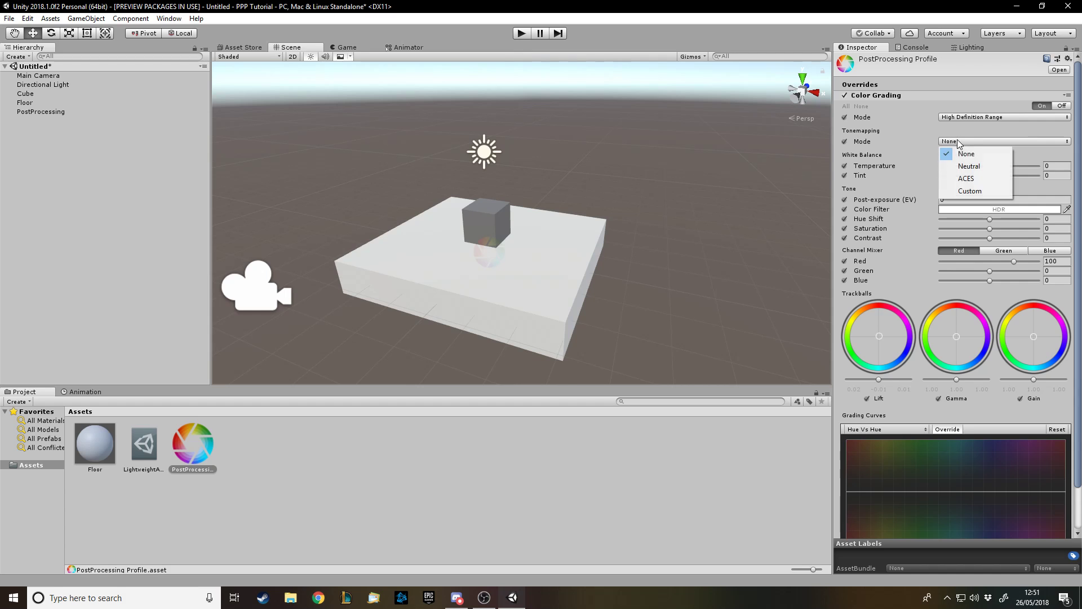
{"action": "left_click", "coordinate": [979, 172]}
{"action": "left_click_drag", "start_coordinate": [987, 168], "coordinate": [997, 237]}
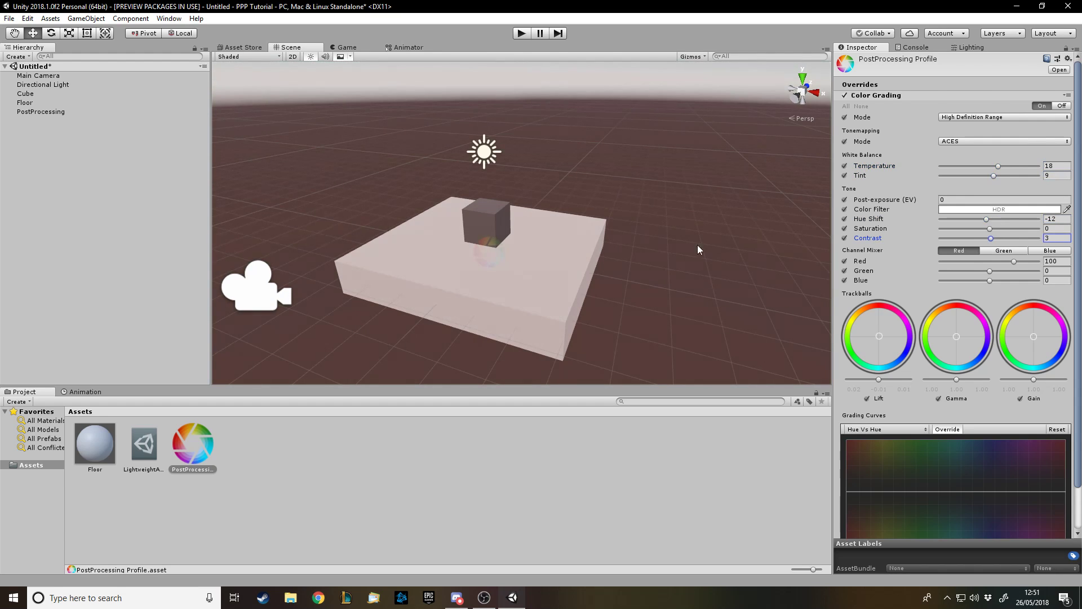
{"action": "left_click", "coordinate": [538, 255]}
{"action": "left_click", "coordinate": [96, 462]}
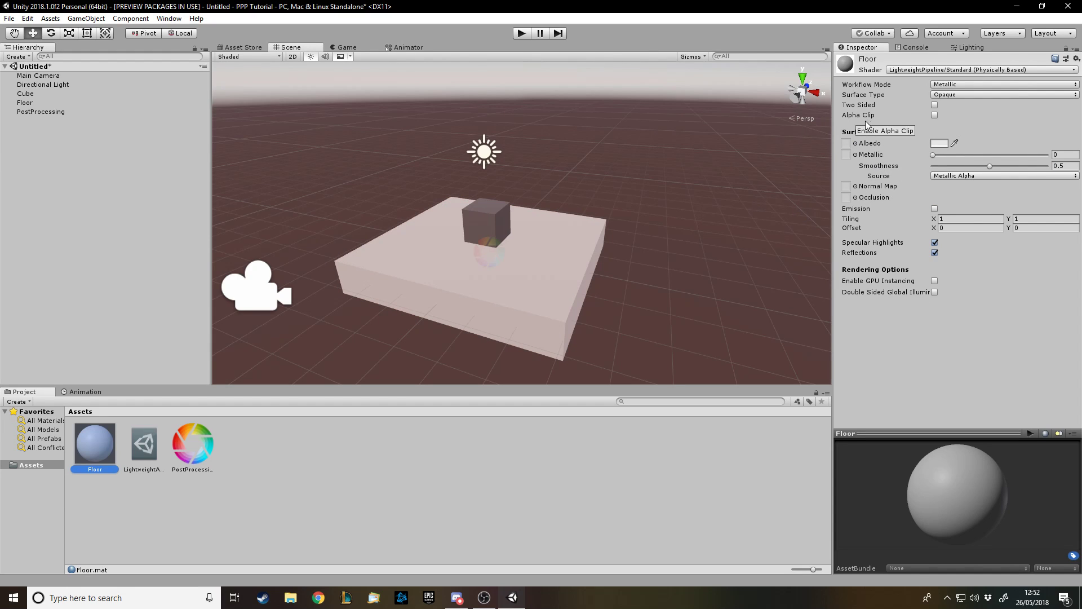
Step: Turn on Floor emission with no emission texture and a magenta emission colour
{"action": "left_click", "coordinate": [934, 208]}
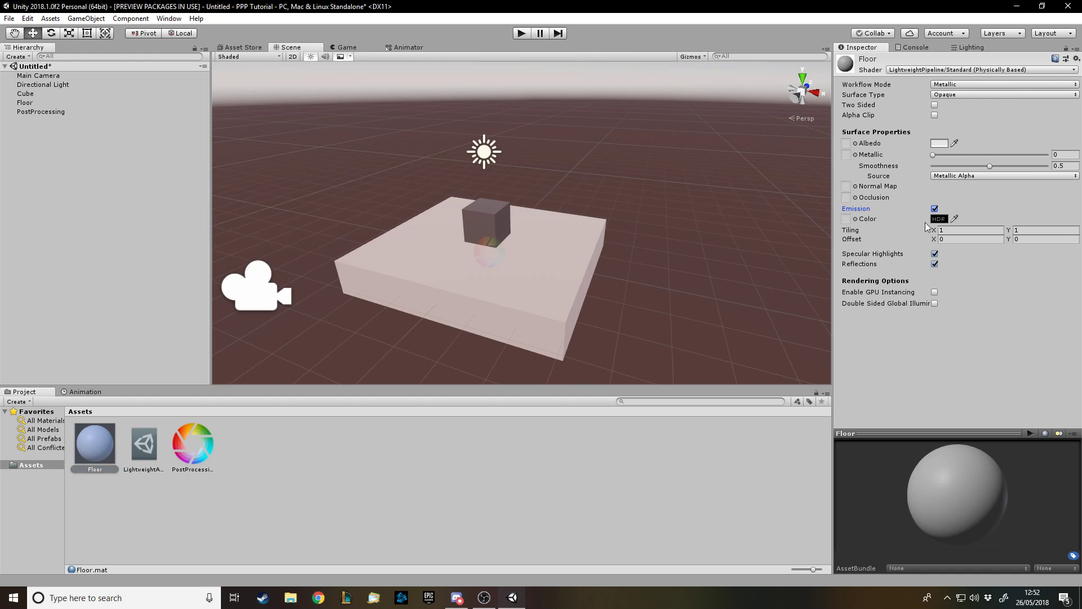
{"action": "left_click", "coordinate": [939, 219]}
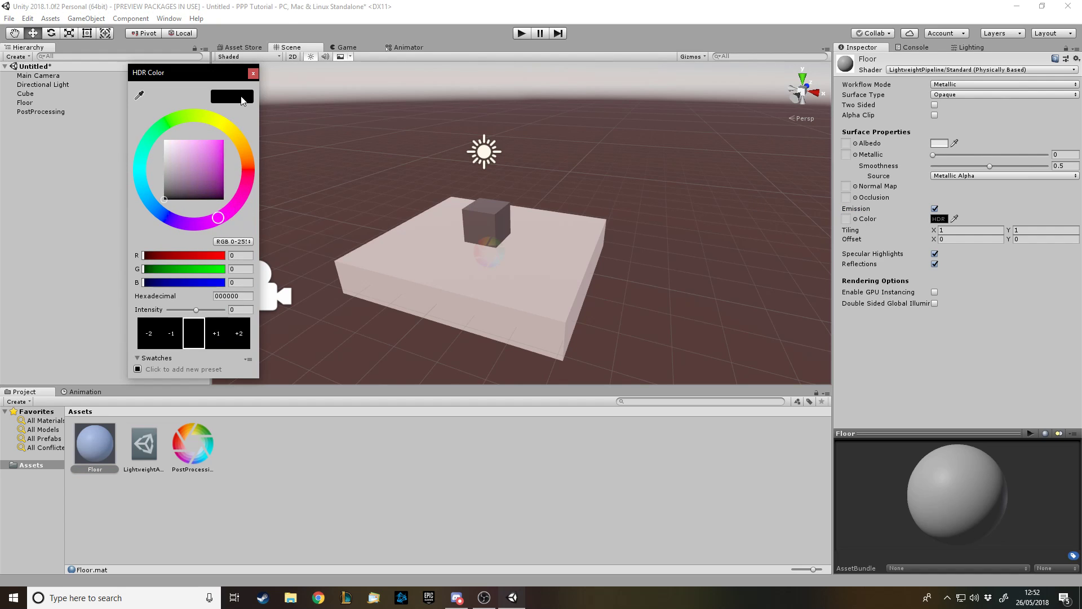
{"action": "left_click", "coordinate": [253, 74]}
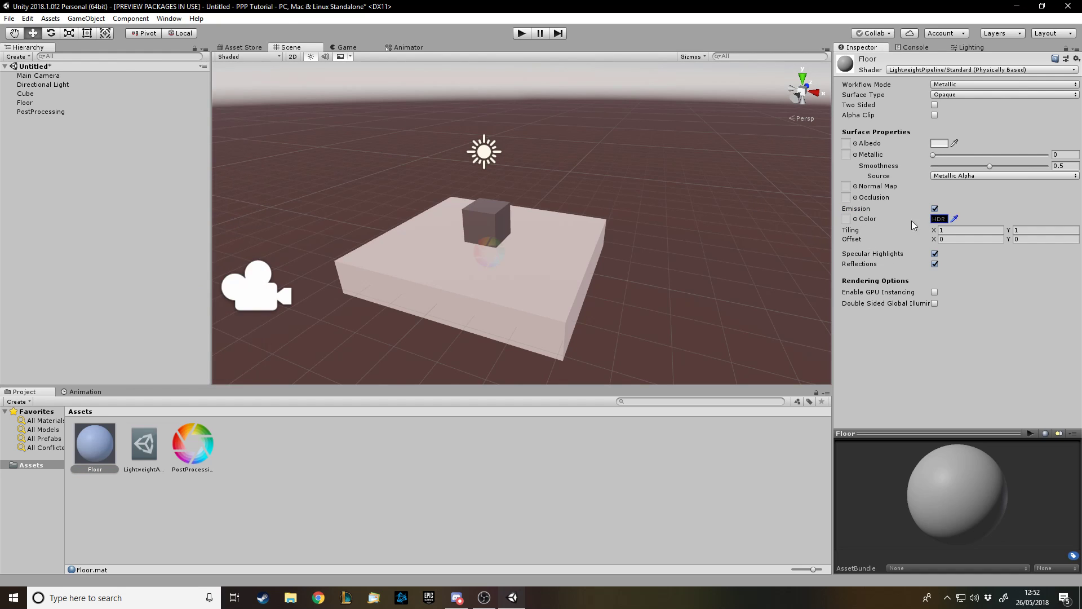
{"action": "left_click", "coordinate": [855, 218]}
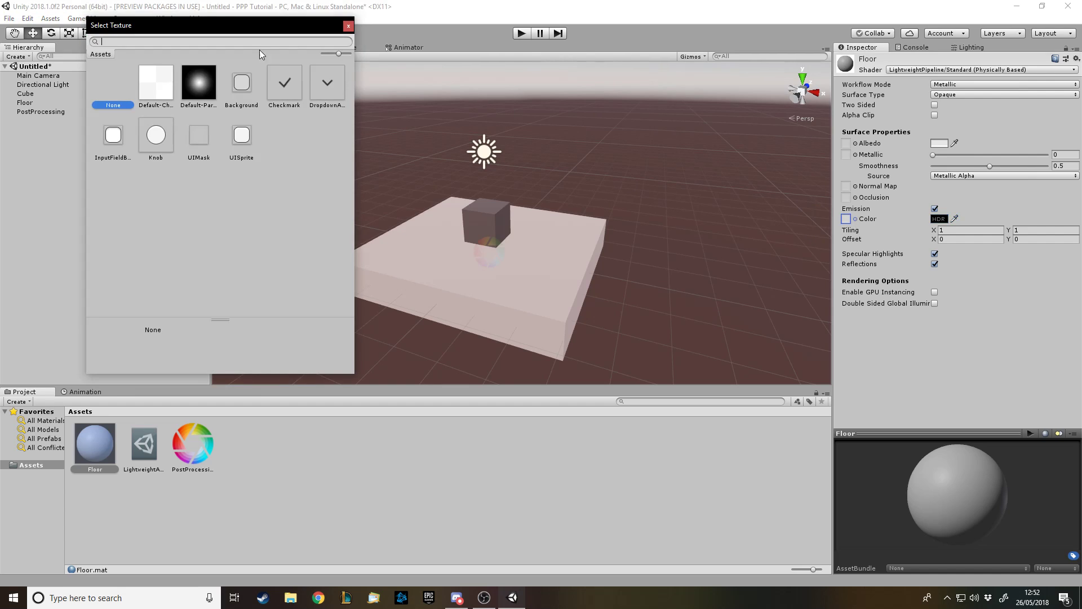
{"action": "left_click", "coordinate": [203, 89]}
{"action": "left_click", "coordinate": [157, 155]}
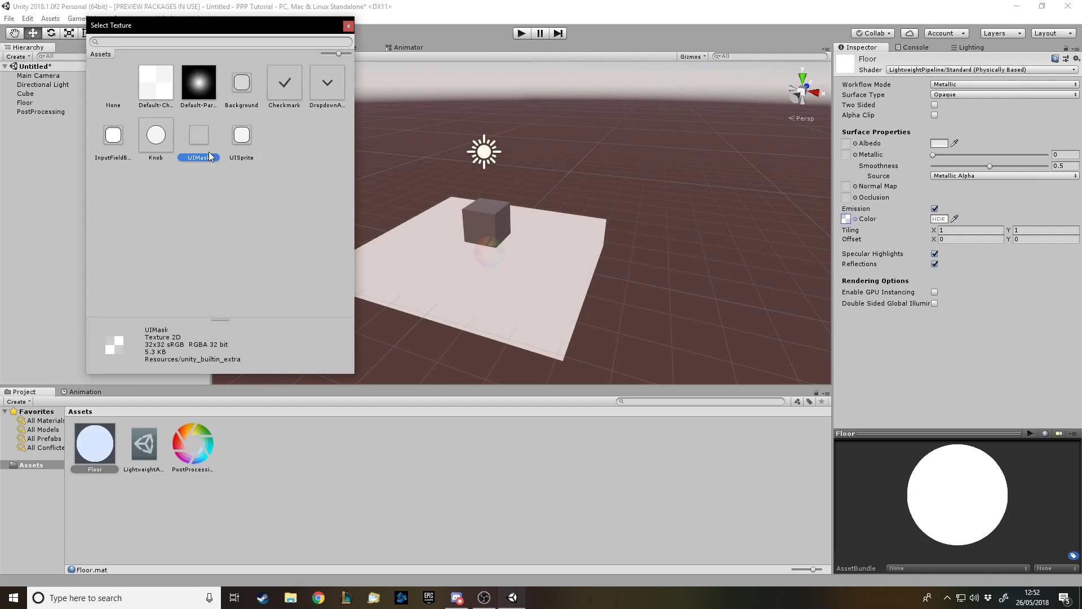
{"action": "double_click", "coordinate": [107, 93]}
{"action": "left_click", "coordinate": [943, 219]}
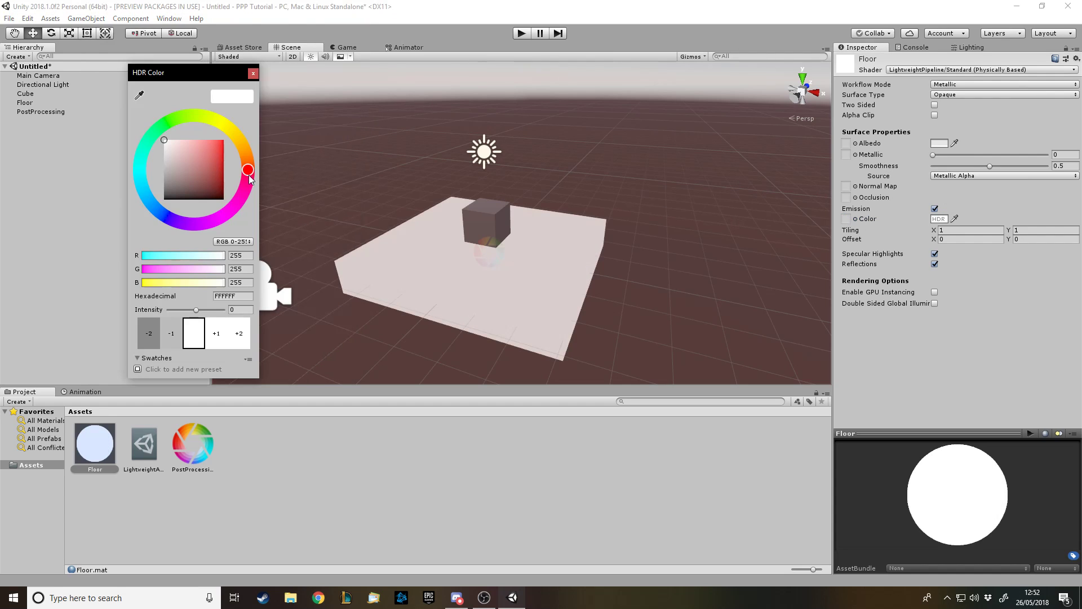
{"action": "left_click_drag", "start_coordinate": [191, 148], "coordinate": [222, 141]}
{"action": "left_click", "coordinate": [360, 48]}
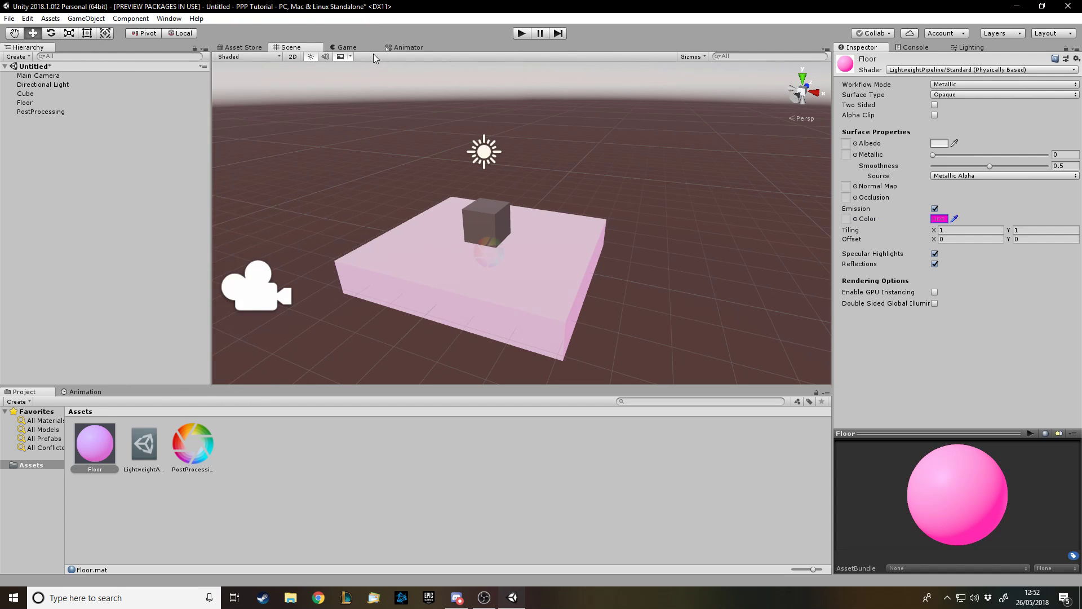
Step: Check the glowing floor from the game camera, then reopen the post-processing profile
{"action": "left_click", "coordinate": [345, 47]}
{"action": "left_click", "coordinate": [300, 47]}
{"action": "left_click", "coordinate": [498, 290]}
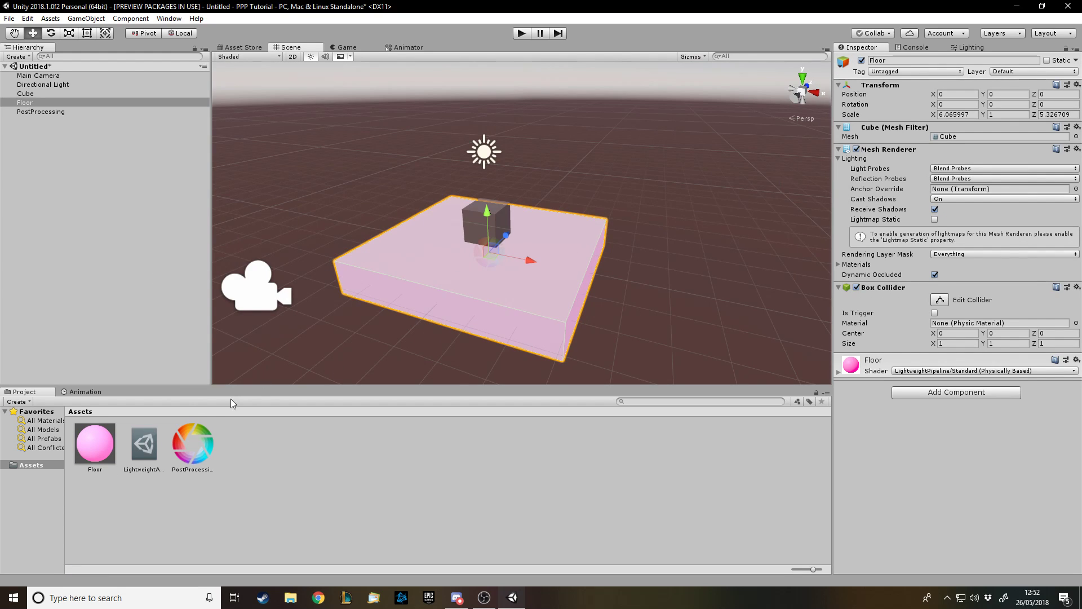
{"action": "left_click", "coordinate": [192, 444]}
Step: Add a Bloom override with all properties enabled and Intensity 26.68, viewed in the Game view
{"action": "left_click", "coordinate": [885, 95]}
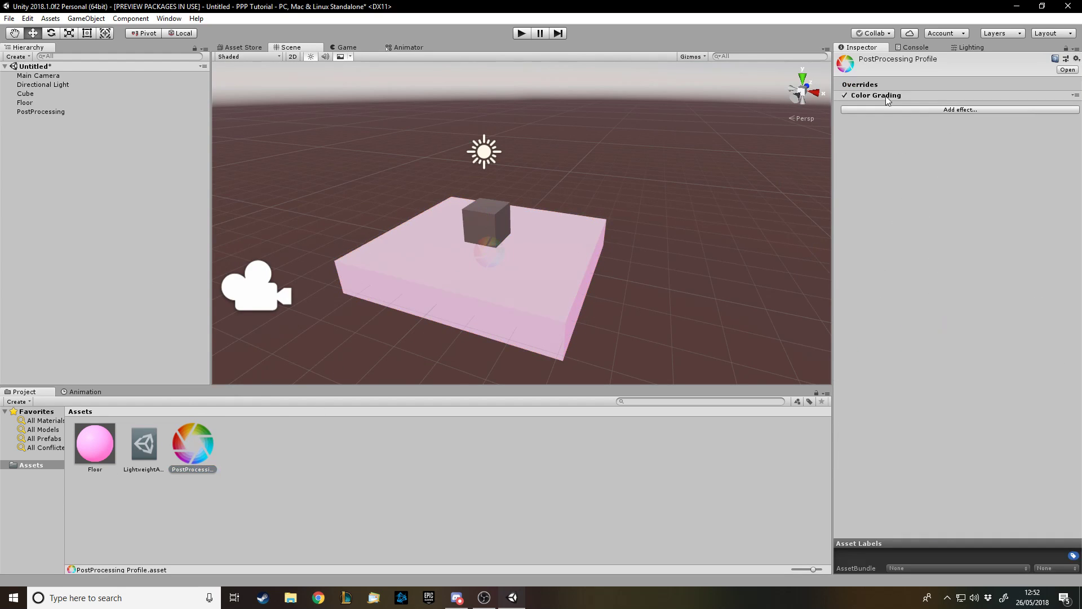
{"action": "left_click", "coordinate": [949, 110]}
{"action": "mouse_move", "coordinate": [978, 121]}
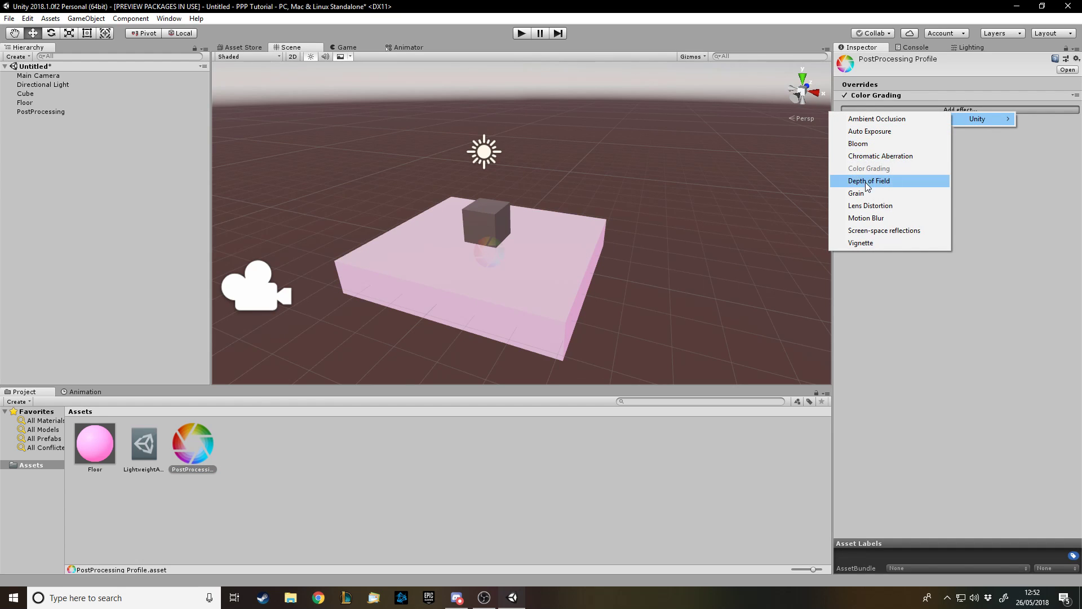
{"action": "left_click", "coordinate": [868, 144]}
{"action": "left_click", "coordinate": [846, 116]}
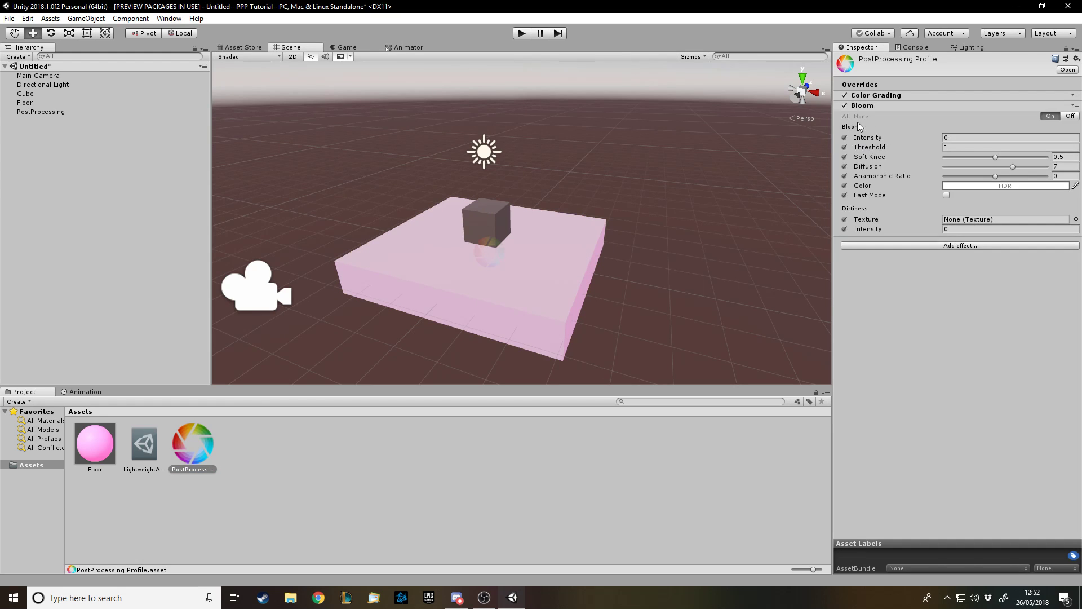
{"action": "left_click_drag", "start_coordinate": [852, 136], "coordinate": [291, 215]}
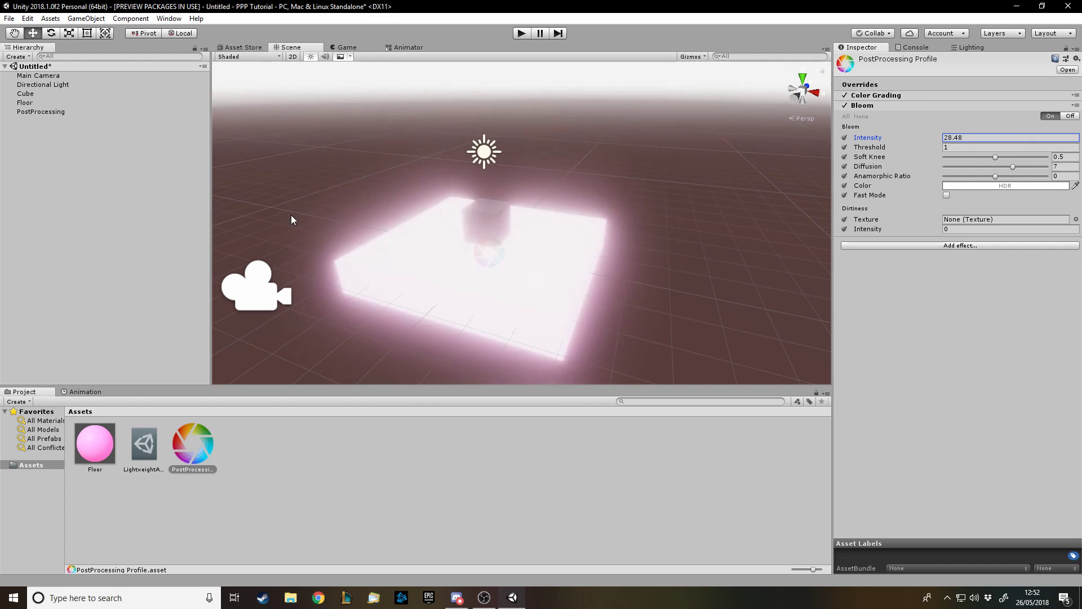
{"action": "left_click", "coordinate": [329, 49]}
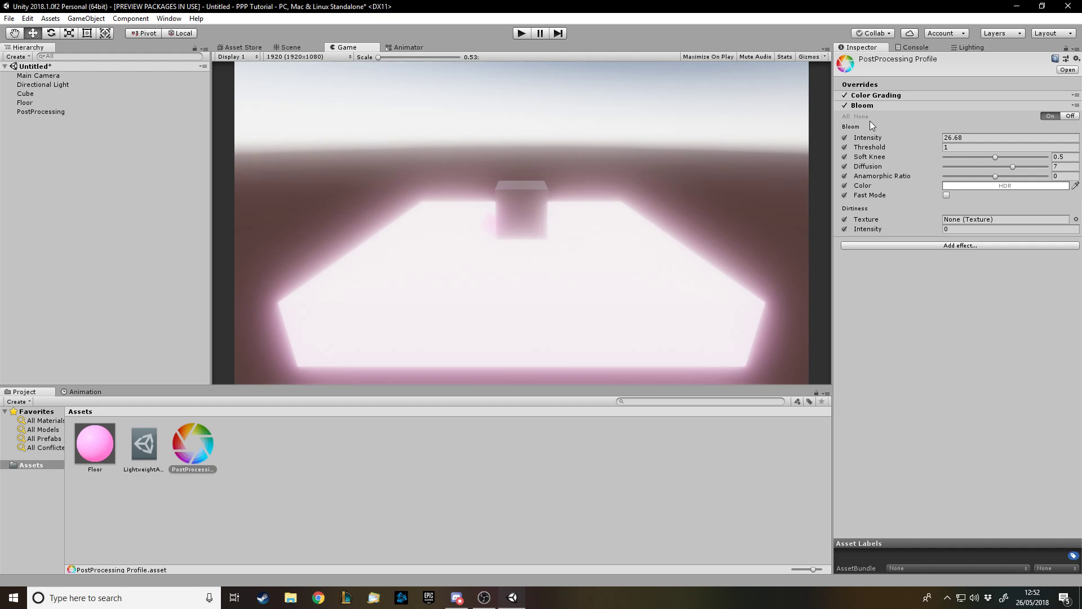
Step: Toggle Color Grading to compare, and lower the Bloom threshold to 1.07 to tame the glow
{"action": "left_click", "coordinate": [845, 96]}
{"action": "left_click", "coordinate": [844, 95]}
{"action": "left_click", "coordinate": [844, 96]}
{"action": "left_click", "coordinate": [845, 95]}
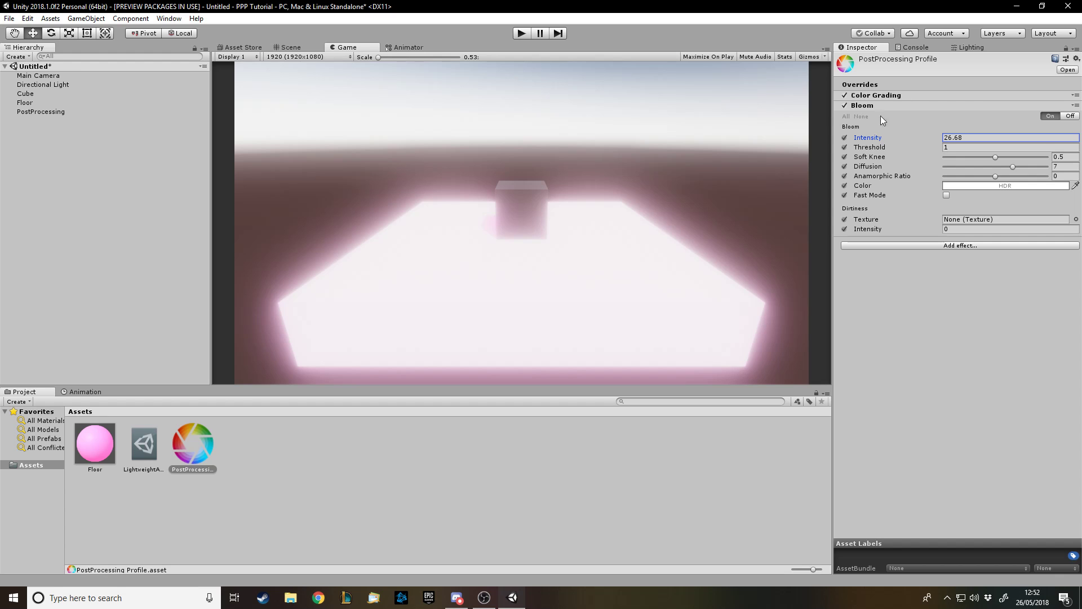
{"action": "mouse_move", "coordinate": [871, 148]}
{"action": "left_mouse_down"}
{"action": "mouse_move", "coordinate": [930, 150]}
{"action": "mouse_move", "coordinate": [863, 154]}
{"action": "mouse_move", "coordinate": [876, 151]}
{"action": "left_mouse_up"}
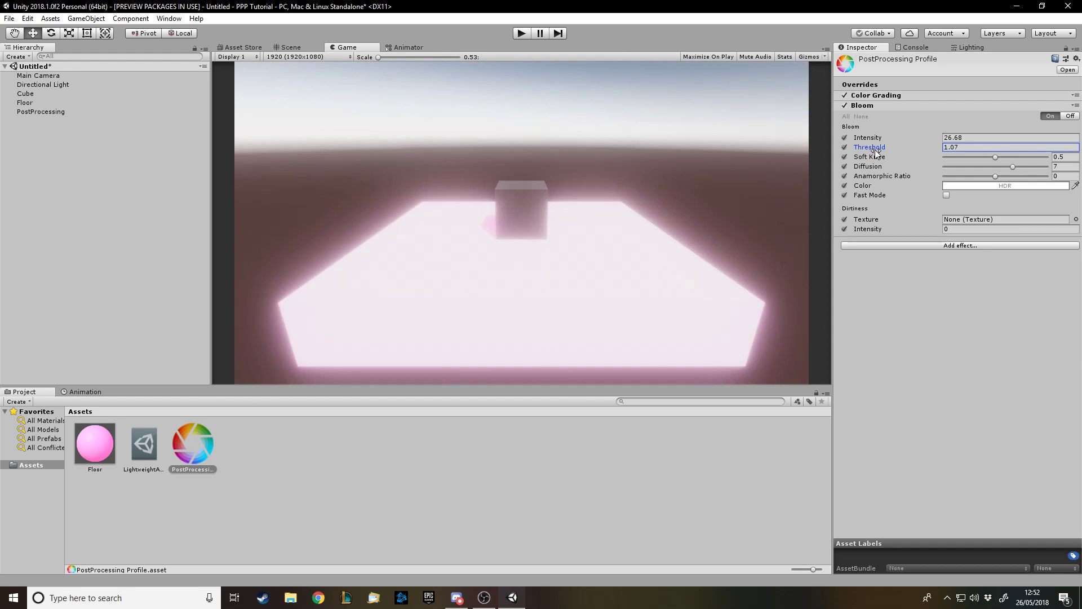
{"action": "left_click", "coordinate": [875, 105]}
{"action": "left_click", "coordinate": [875, 119]}
{"action": "mouse_move", "coordinate": [925, 126]}
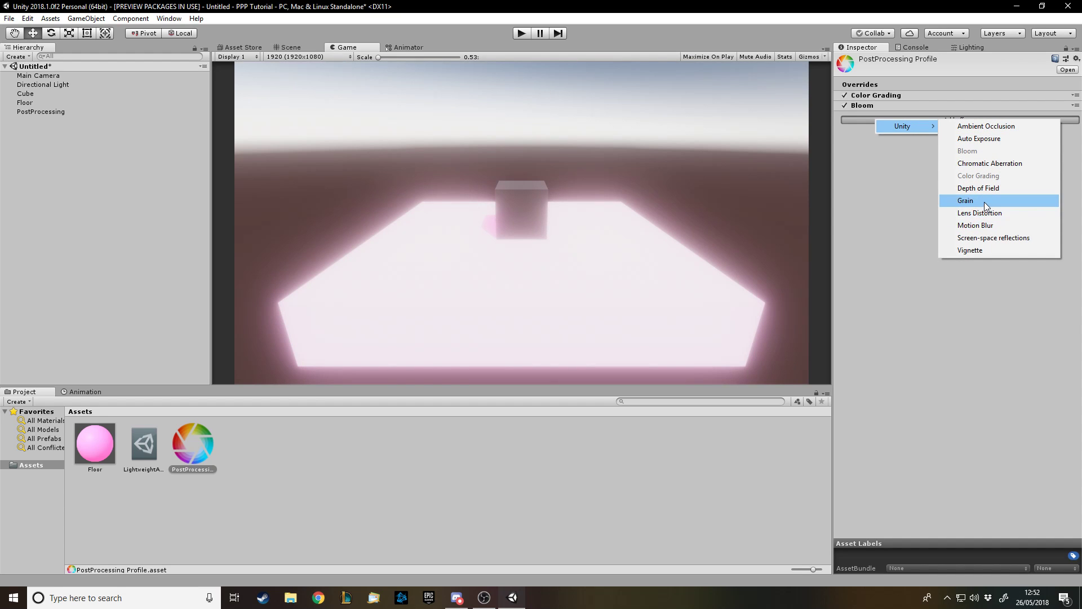
Step: Add Ambient Occlusion with all properties on, raising intensity, thickness modifier and direct lighting strength
{"action": "left_click", "coordinate": [988, 126]}
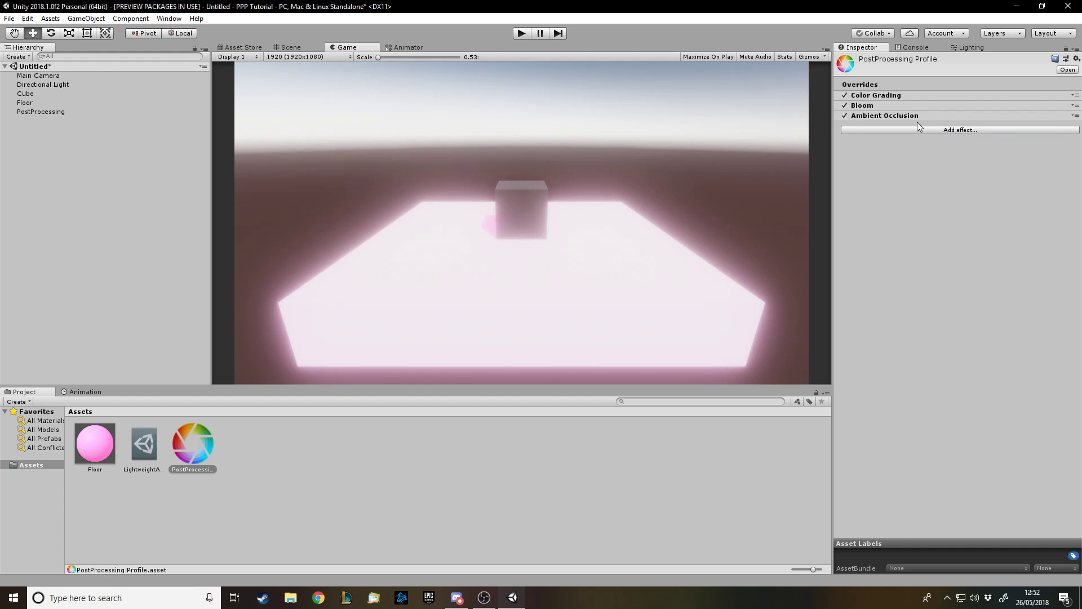
{"action": "left_click", "coordinate": [918, 120]}
{"action": "left_click", "coordinate": [846, 126]}
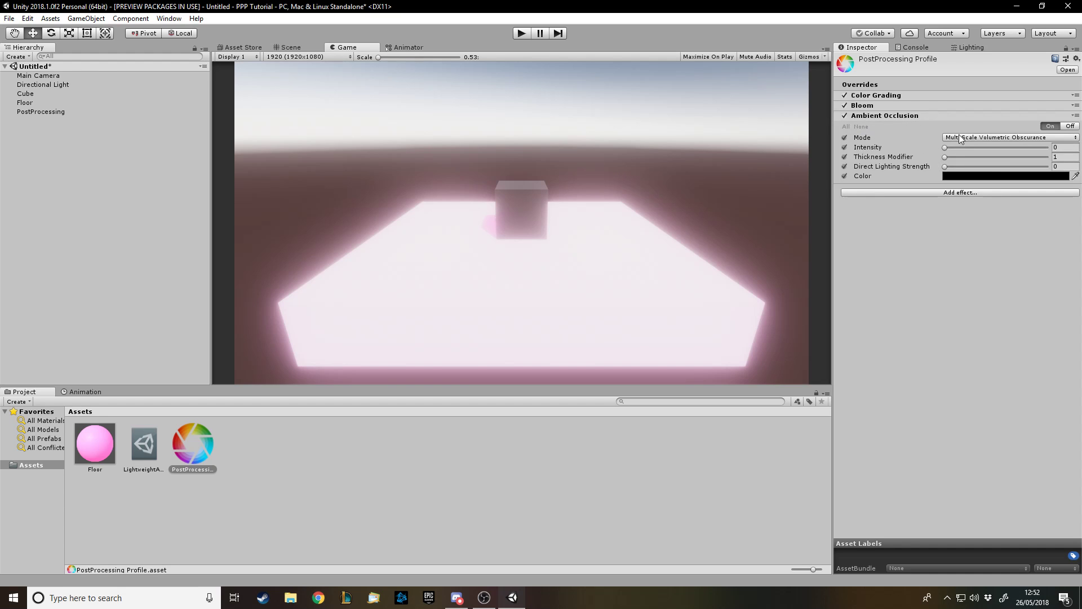
{"action": "left_click_drag", "start_coordinate": [945, 148], "coordinate": [1020, 148]}
{"action": "left_click", "coordinate": [992, 148]}
{"action": "left_click_drag", "start_coordinate": [951, 157], "coordinate": [979, 157]}
{"action": "left_click", "coordinate": [1006, 166]}
{"action": "left_click", "coordinate": [1012, 167]}
{"action": "left_click", "coordinate": [896, 118]}
Step: Add a Vignette with intensity 0.425 and rounded shape off, then orbit the Scene view
{"action": "left_click", "coordinate": [901, 130]}
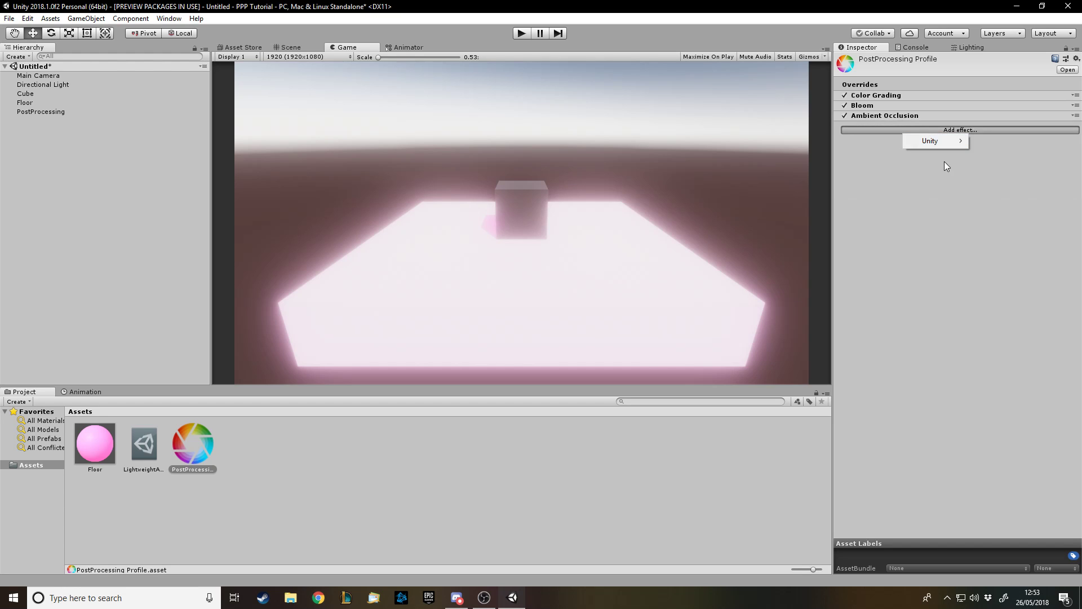
{"action": "mouse_move", "coordinate": [938, 144]}
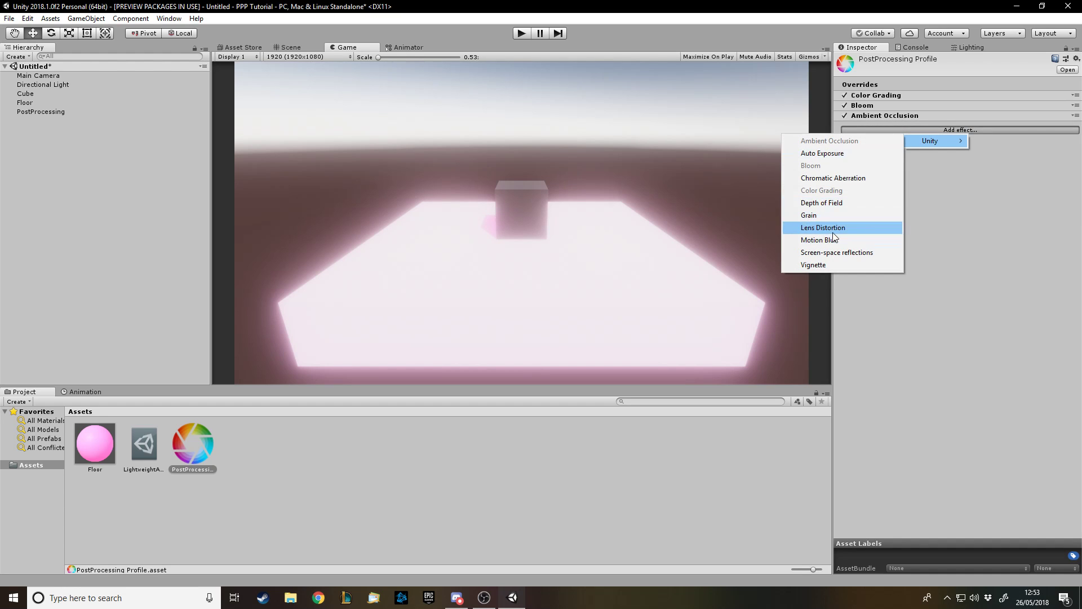
{"action": "left_click", "coordinate": [814, 264]}
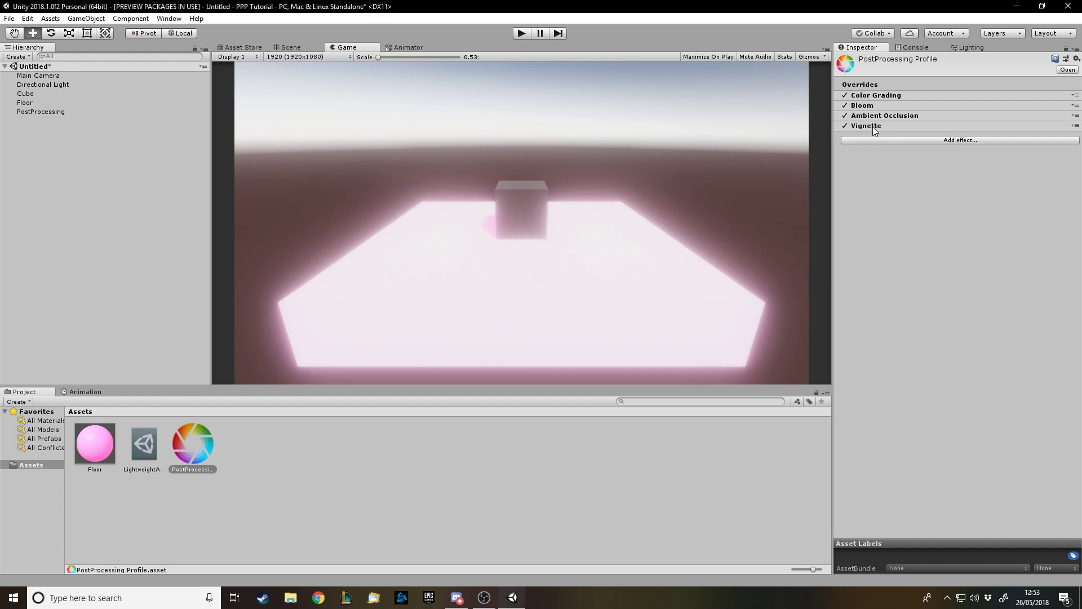
{"action": "left_click", "coordinate": [872, 127]}
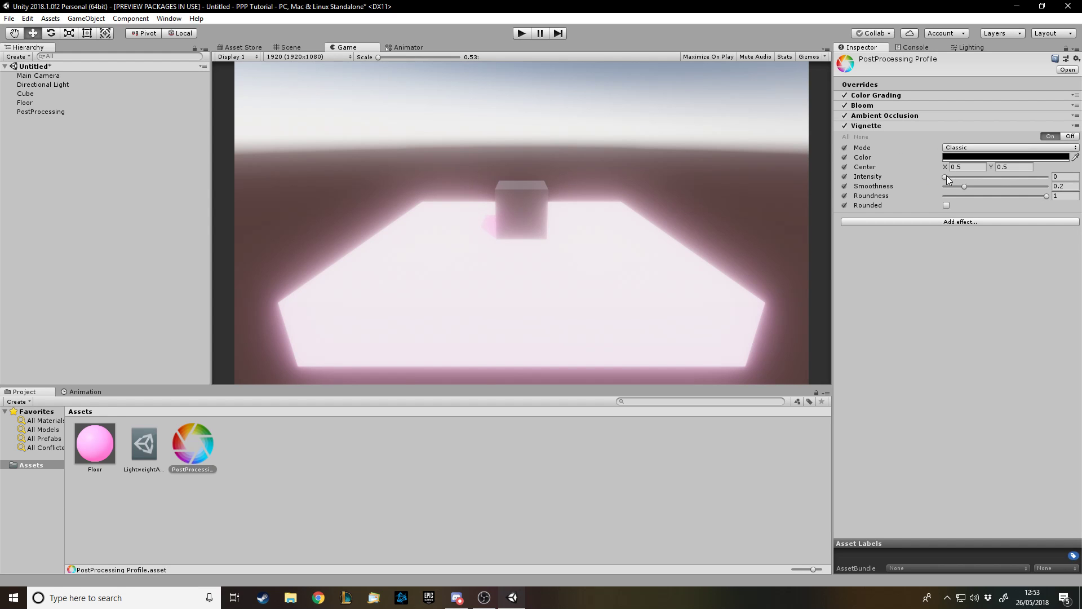
{"action": "left_click_drag", "start_coordinate": [946, 176], "coordinate": [1070, 194]}
{"action": "left_click", "coordinate": [946, 206]}
{"action": "left_click", "coordinate": [947, 204]}
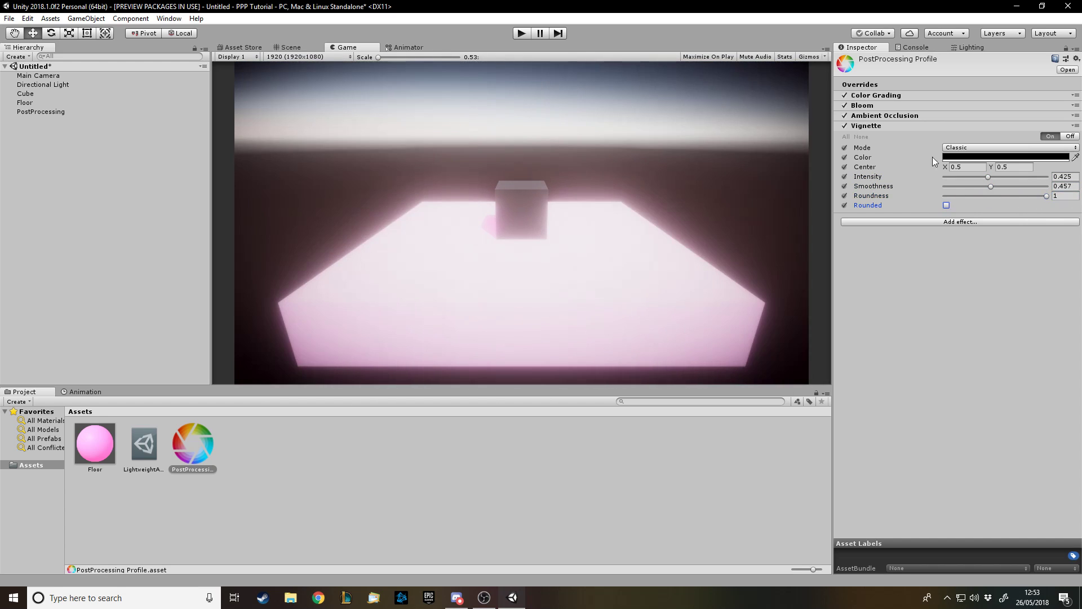
{"action": "left_click", "coordinate": [883, 122]}
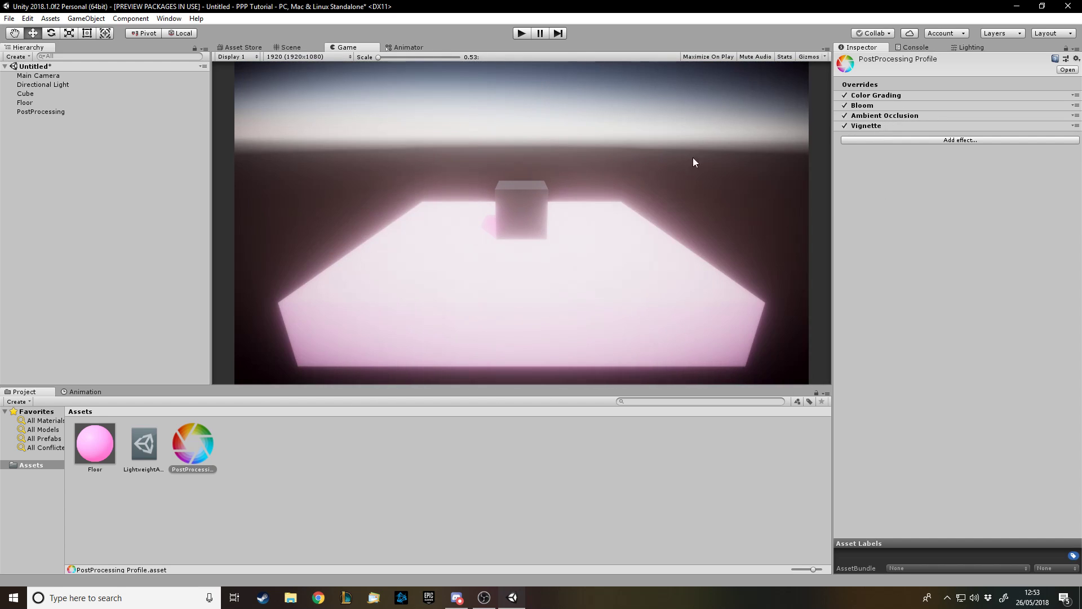
{"action": "left_click", "coordinate": [305, 50]}
{"action": "left_click_drag", "start_coordinate": [492, 175], "coordinate": [458, 305], "text": "alt"}
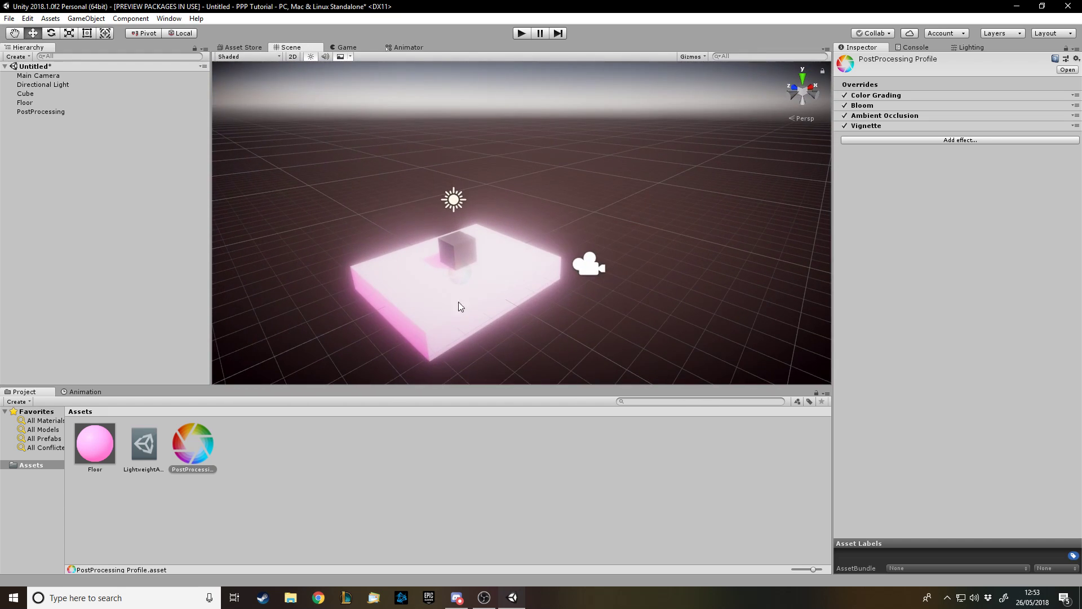
Step: Toggle the PostProcessing volume's Is Global off and on to compare the effect
{"action": "left_click", "coordinate": [588, 272]}
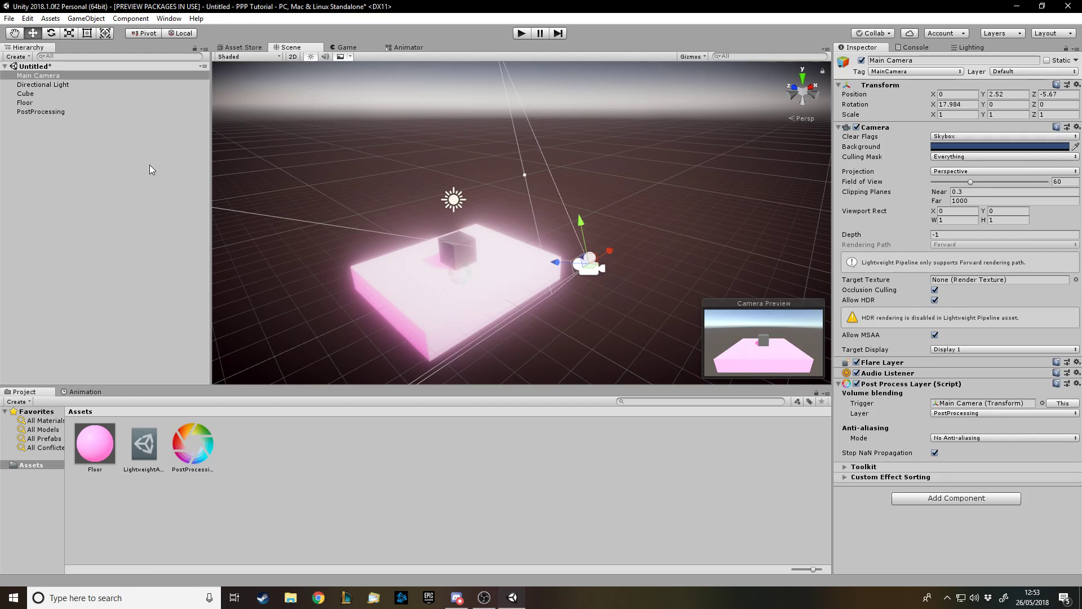
{"action": "left_click", "coordinate": [46, 112]}
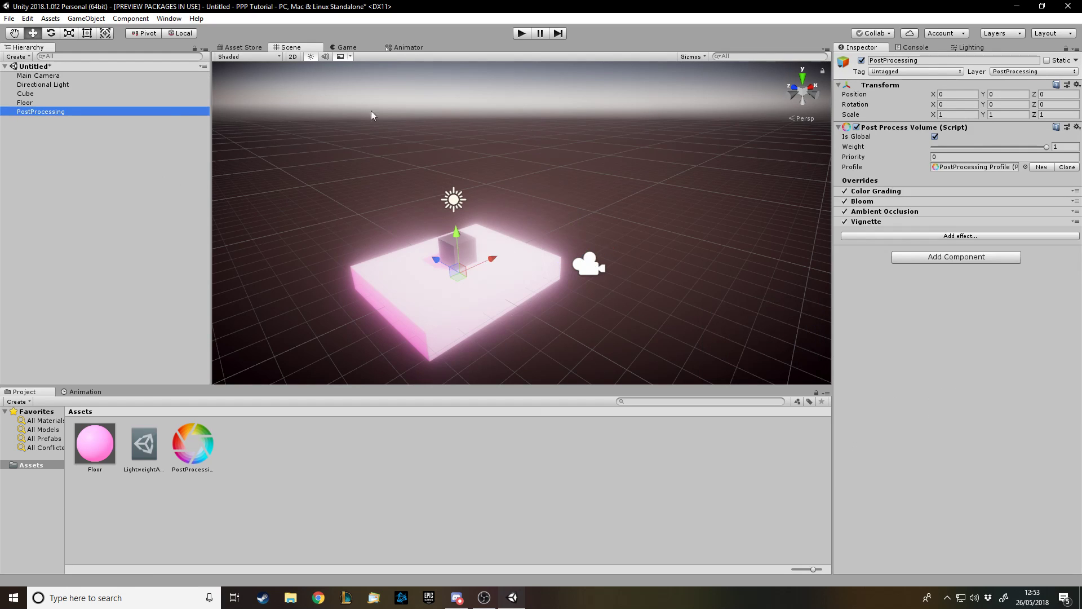
{"action": "left_click", "coordinate": [934, 136]}
{"action": "left_click", "coordinate": [934, 135]}
{"action": "left_click", "coordinate": [935, 135]}
{"action": "left_click", "coordinate": [935, 135]}
Step: Orbit the Scene view around the glowing floor and cube, toggling scene effects to compare
{"action": "scroll", "coordinate": [708, 181], "scroll_direction": "up", "scroll_amount": 3}
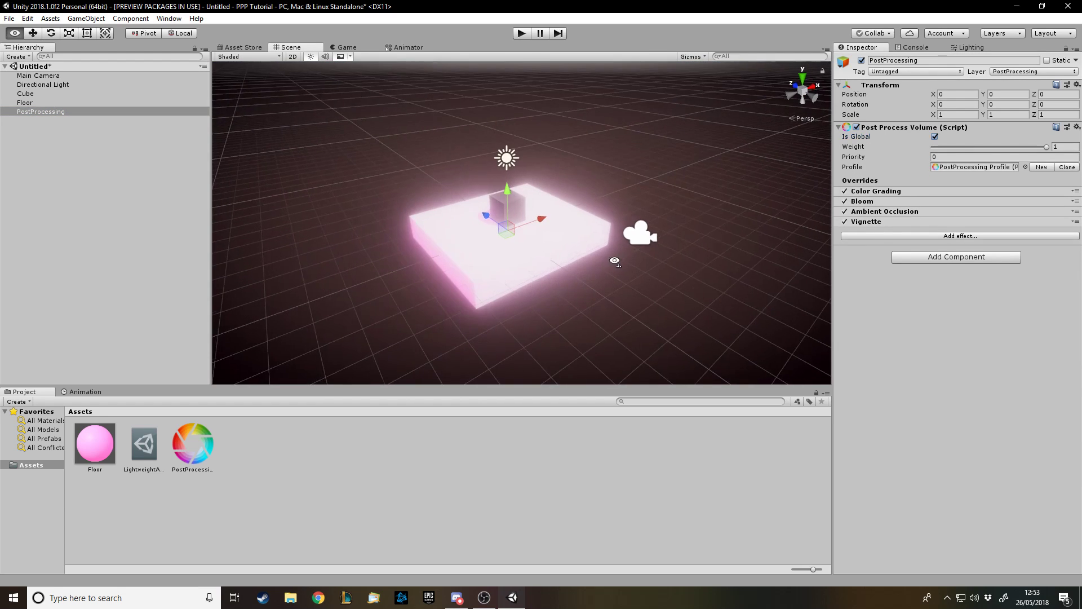
{"action": "left_click_drag", "start_coordinate": [708, 181], "coordinate": [375, 183], "text": "alt"}
{"action": "left_click", "coordinate": [479, 198]}
{"action": "left_click_drag", "start_coordinate": [478, 197], "coordinate": [709, 193], "text": "alt"}
{"action": "left_click", "coordinate": [664, 191]}
{"action": "scroll", "coordinate": [708, 194], "scroll_direction": "down", "scroll_amount": 5}
{"action": "left_click", "coordinate": [340, 57]}
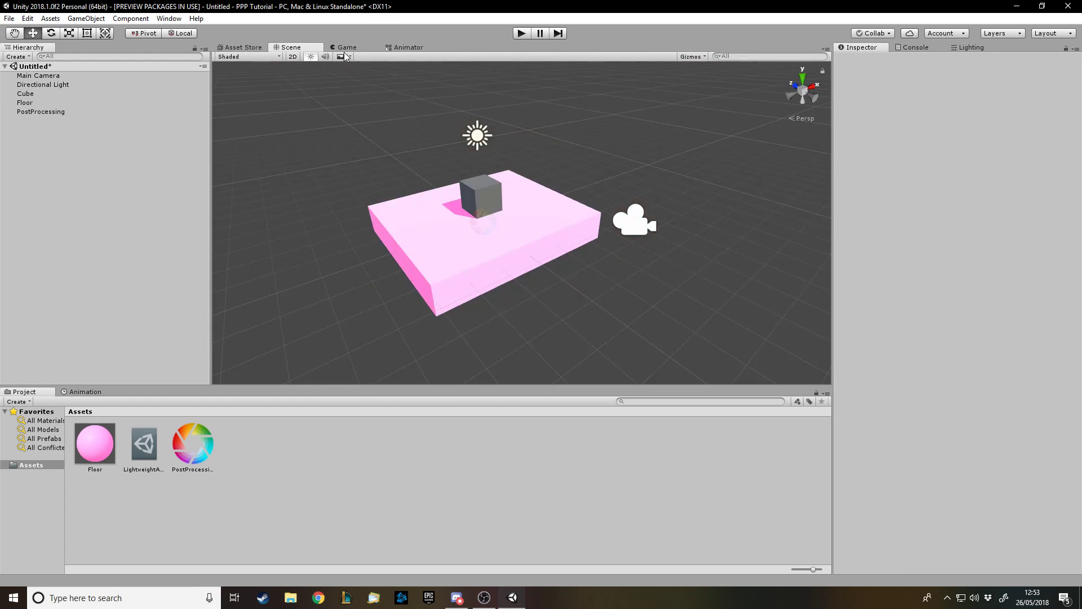
{"action": "left_click", "coordinate": [339, 56]}
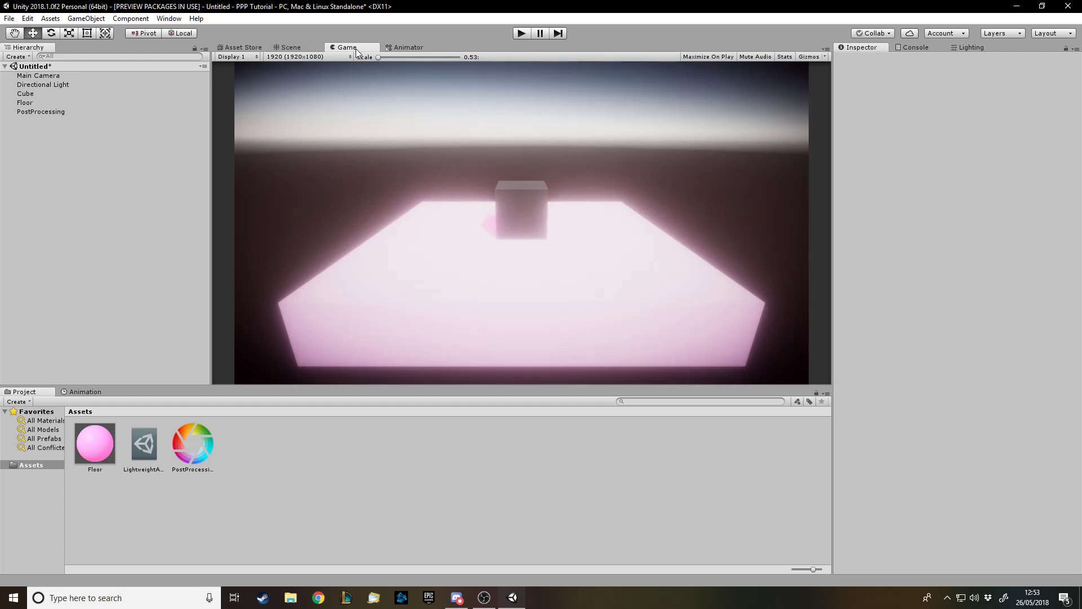
Step: Show the finished shot in the Game view and inspect the scene objects in the Hierarchy
{"action": "left_click", "coordinate": [348, 47]}
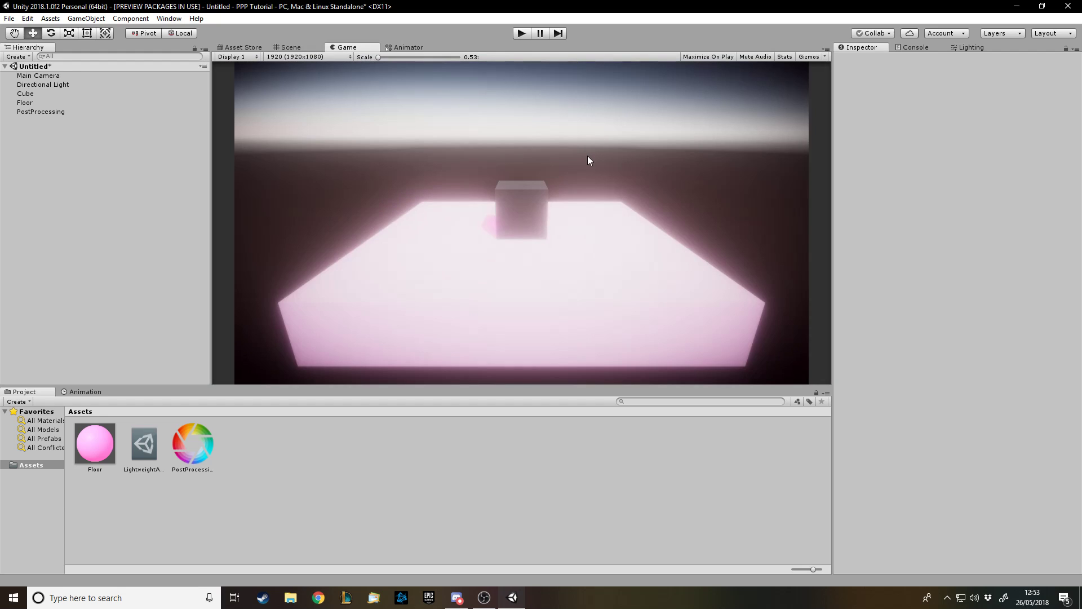
{"action": "left_click", "coordinate": [181, 441]}
{"action": "left_click", "coordinate": [292, 438]}
{"action": "left_click", "coordinate": [44, 111]}
{"action": "left_click", "coordinate": [44, 102]}
{"action": "left_click", "coordinate": [45, 86]}
{"action": "left_click", "coordinate": [45, 77]}
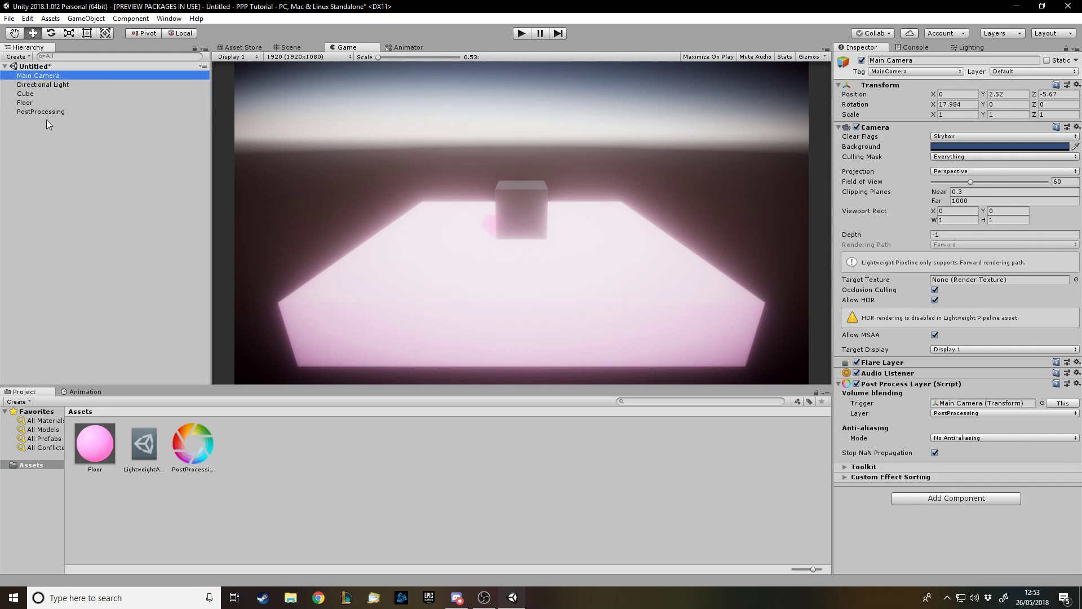
{"action": "left_click", "coordinate": [46, 120]}
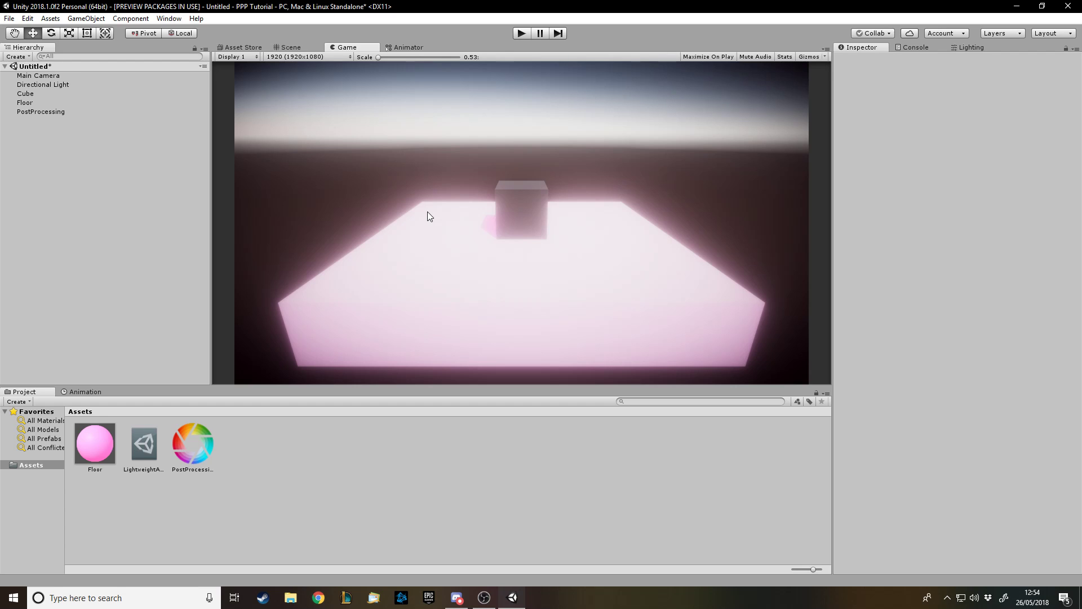
{"action": "left_click", "coordinate": [293, 47]}
{"action": "left_click", "coordinate": [338, 47]}
{"action": "left_click", "coordinate": [300, 46]}
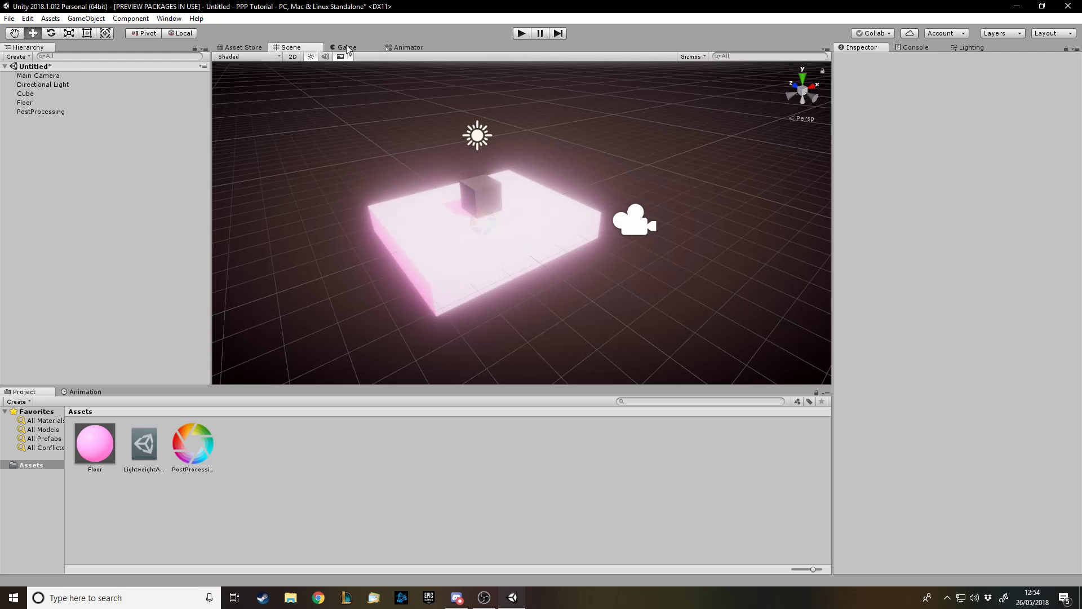
{"action": "left_click", "coordinate": [346, 48]}
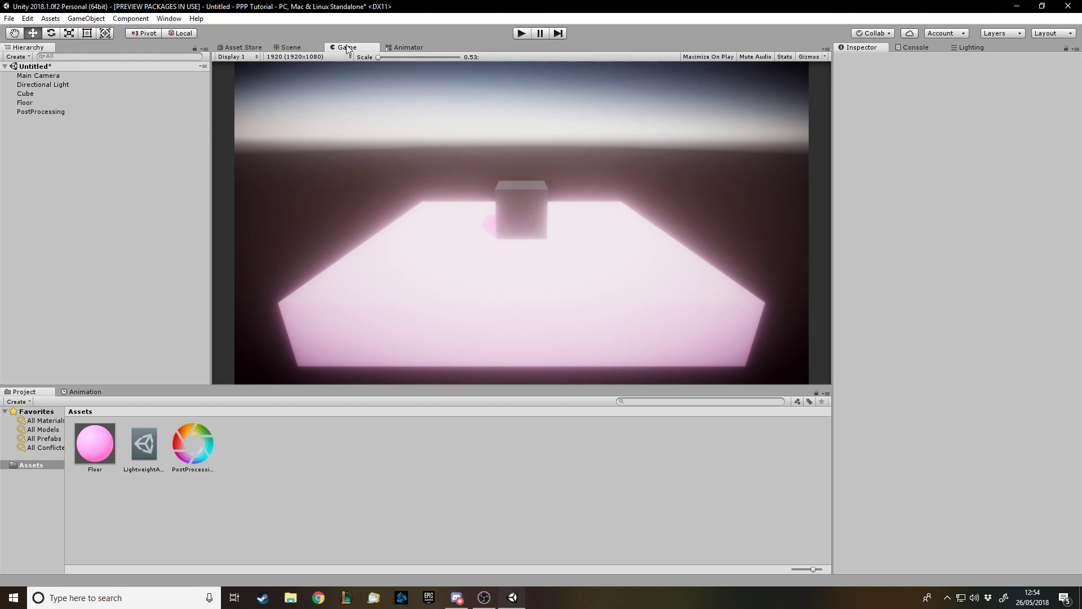